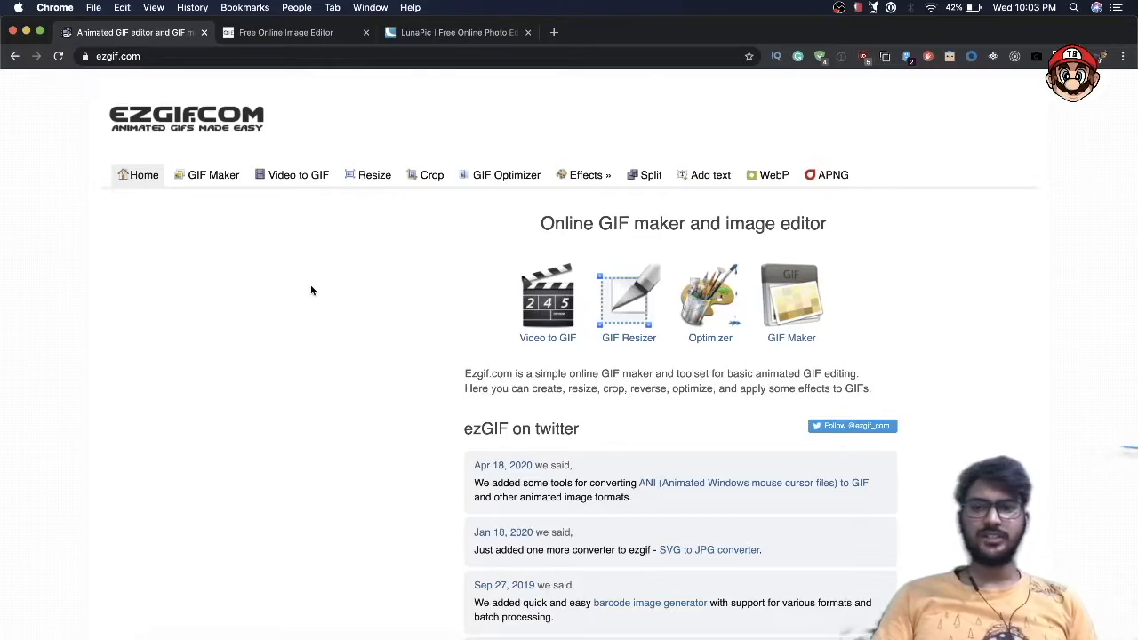
Open ezgif's effects page for animated GIFs and upload source.gif from the computer.
scroll(386, 321, "down", 1)
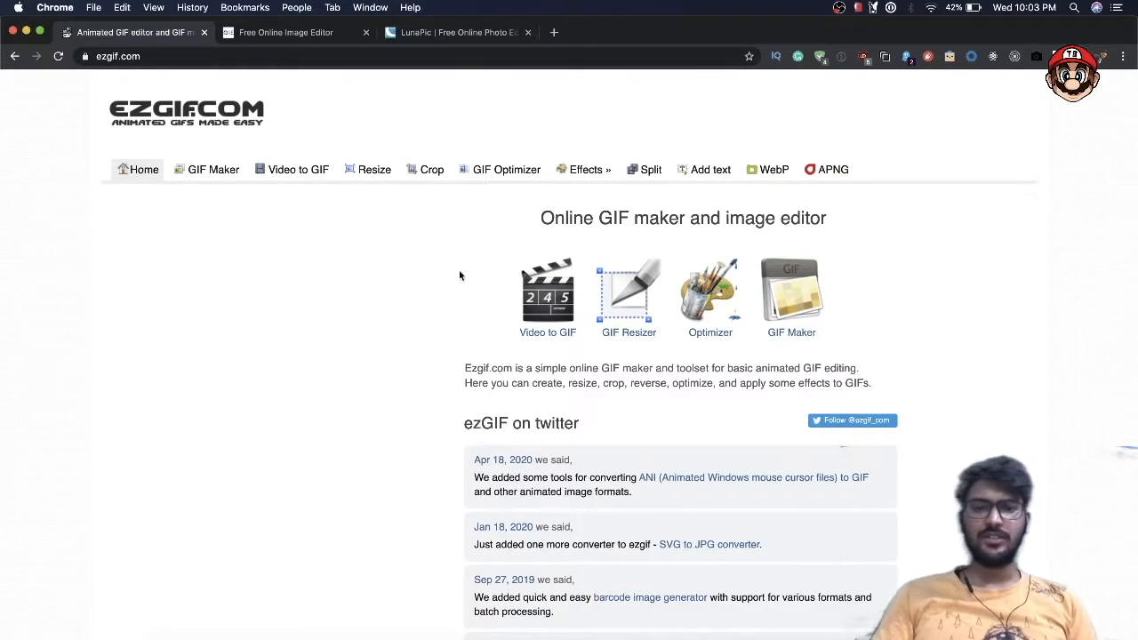
mouse_move(584, 174)
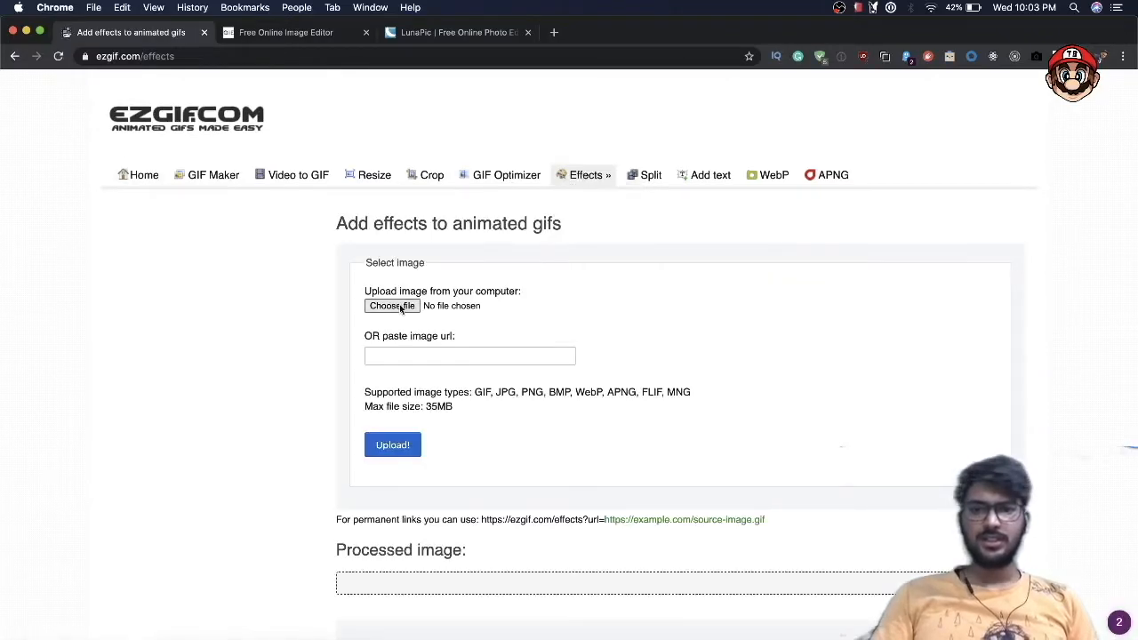
left_click(392, 306)
double_click(615, 134)
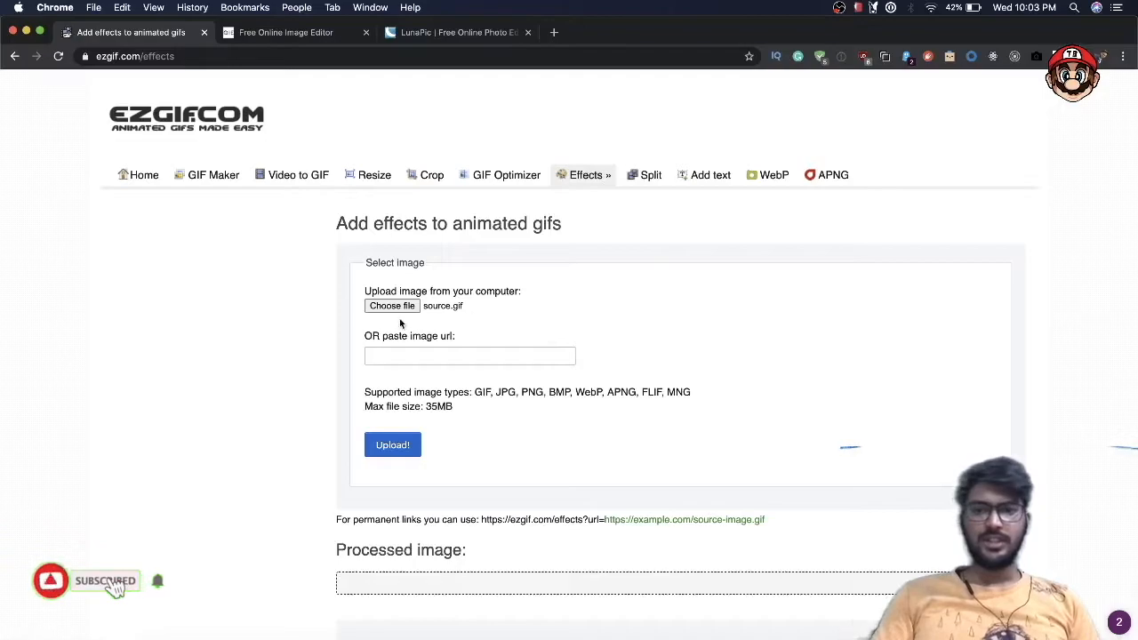
left_click(401, 452)
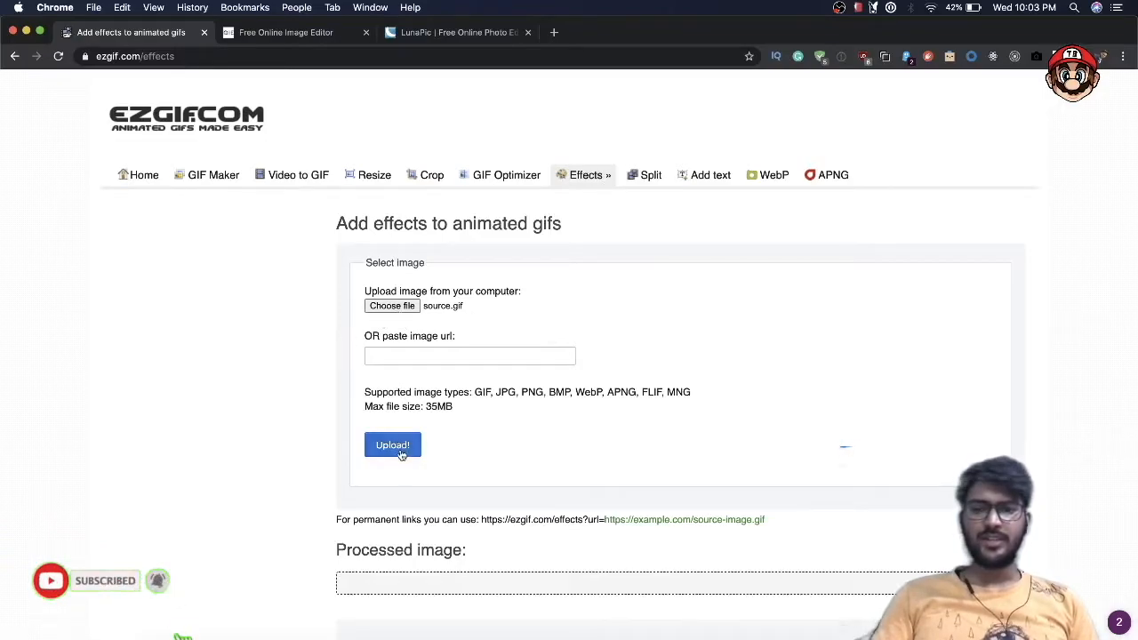
triple_click(430, 394)
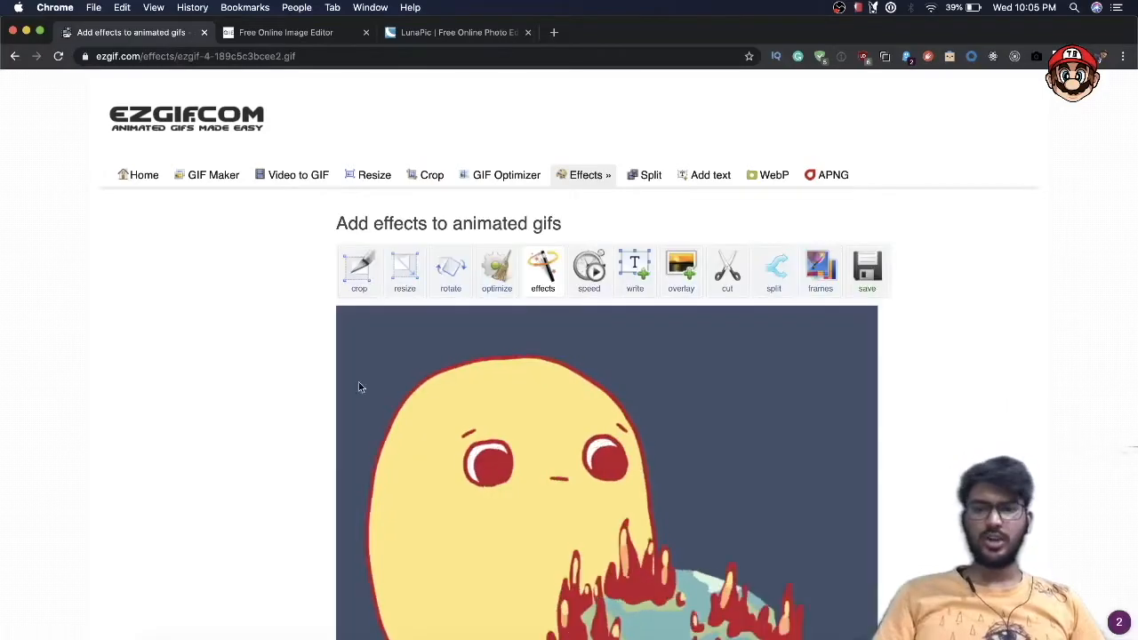
Review the uploaded GIF and the available effects, especially the options for replacing a color with transparency.
scroll(269, 462, "down", 3)
scroll(268, 466, "down", 3)
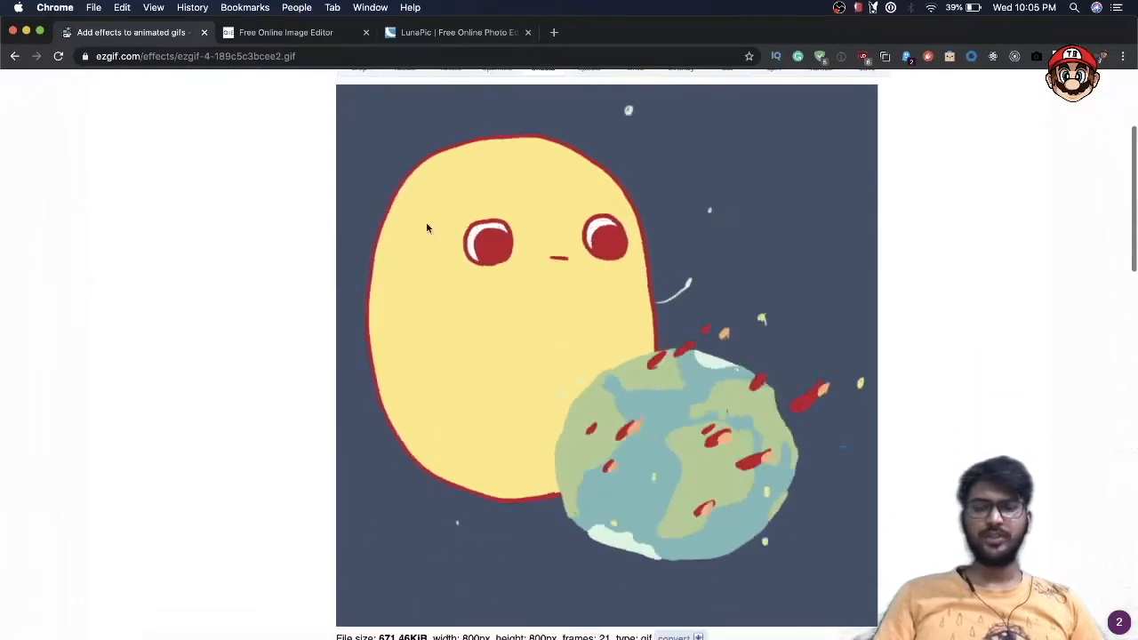
scroll(498, 231, "up", 1)
scroll(436, 229, "up", 2)
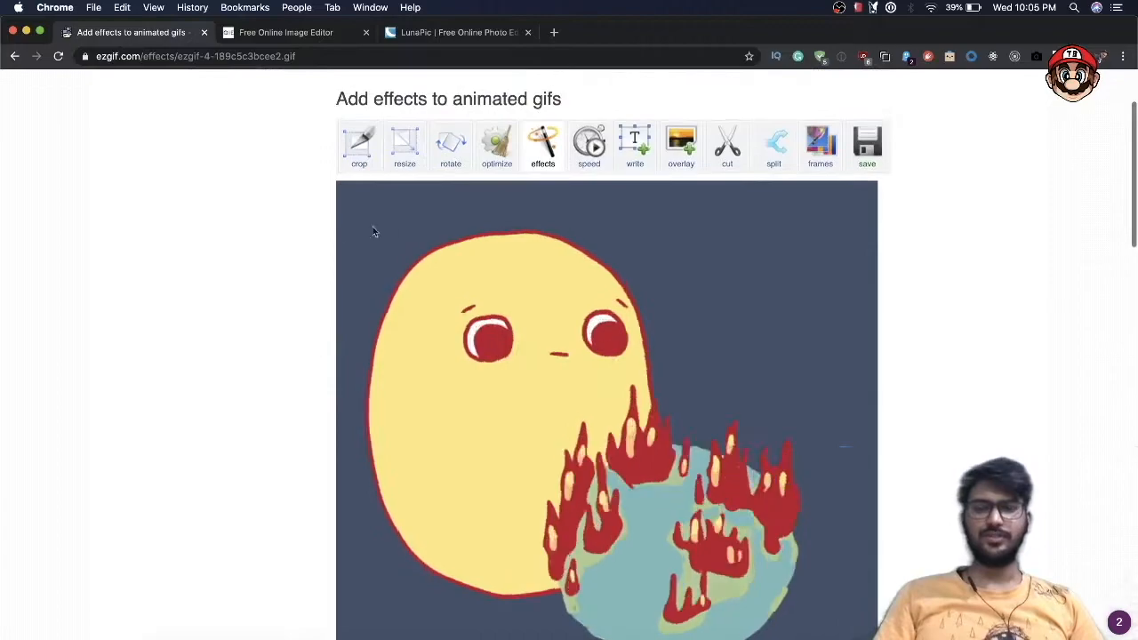
scroll(326, 325, "down", 10)
triple_click(363, 326)
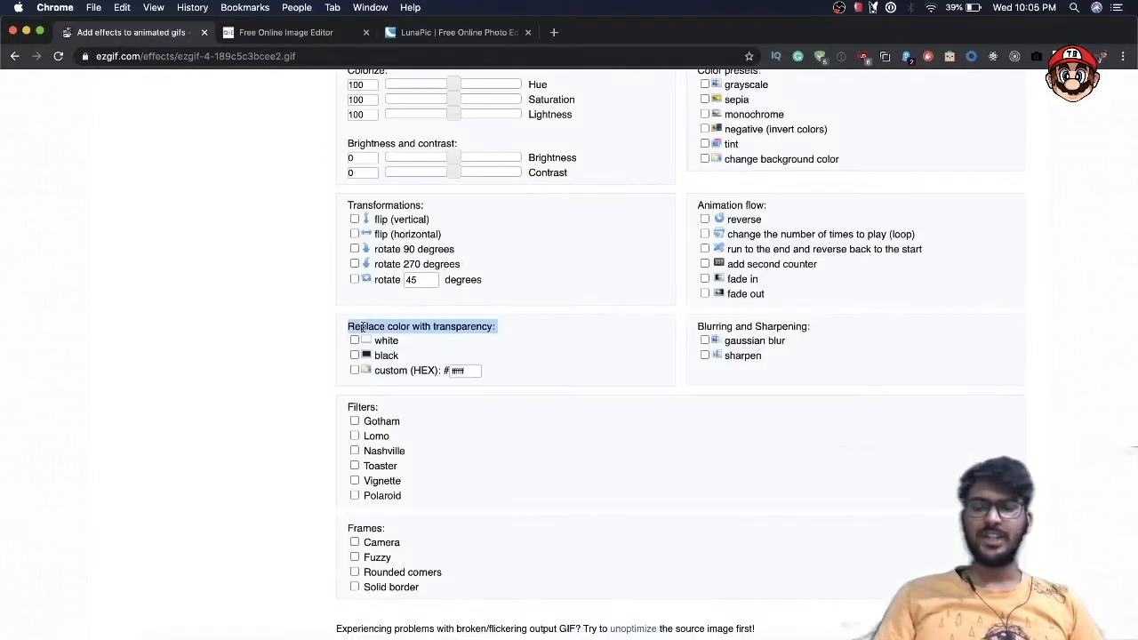
double_click(363, 326)
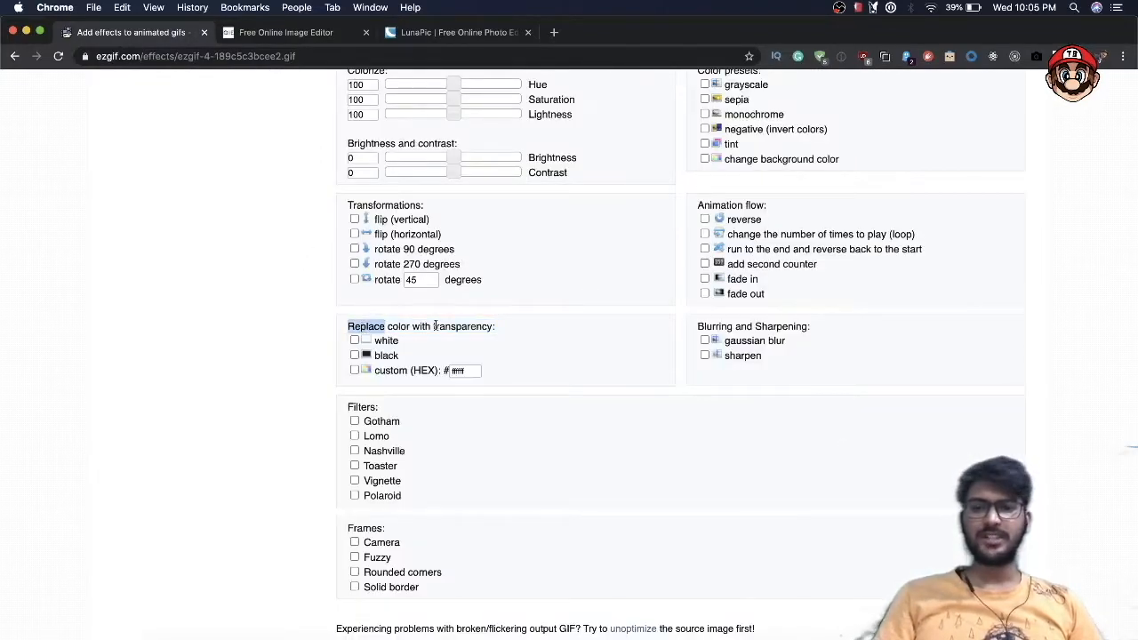
double_click(464, 327)
scroll(821, 365, "up", 10)
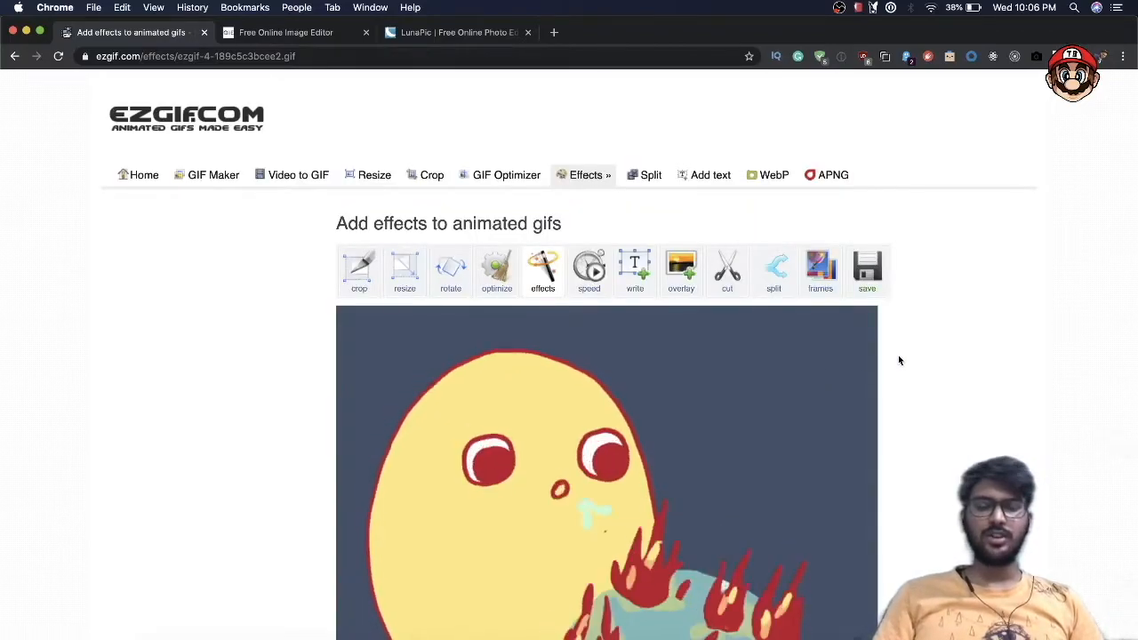
scroll(872, 392, "down", 1)
scroll(871, 392, "down", 2)
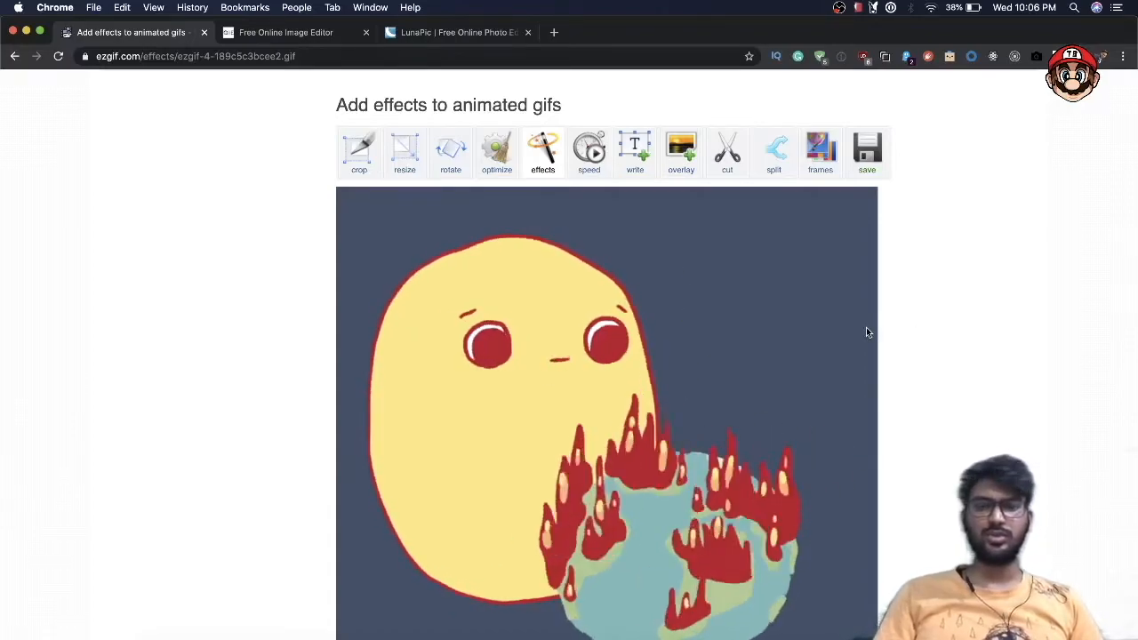
scroll(920, 399, "down", 10)
scroll(920, 410, "down", 2)
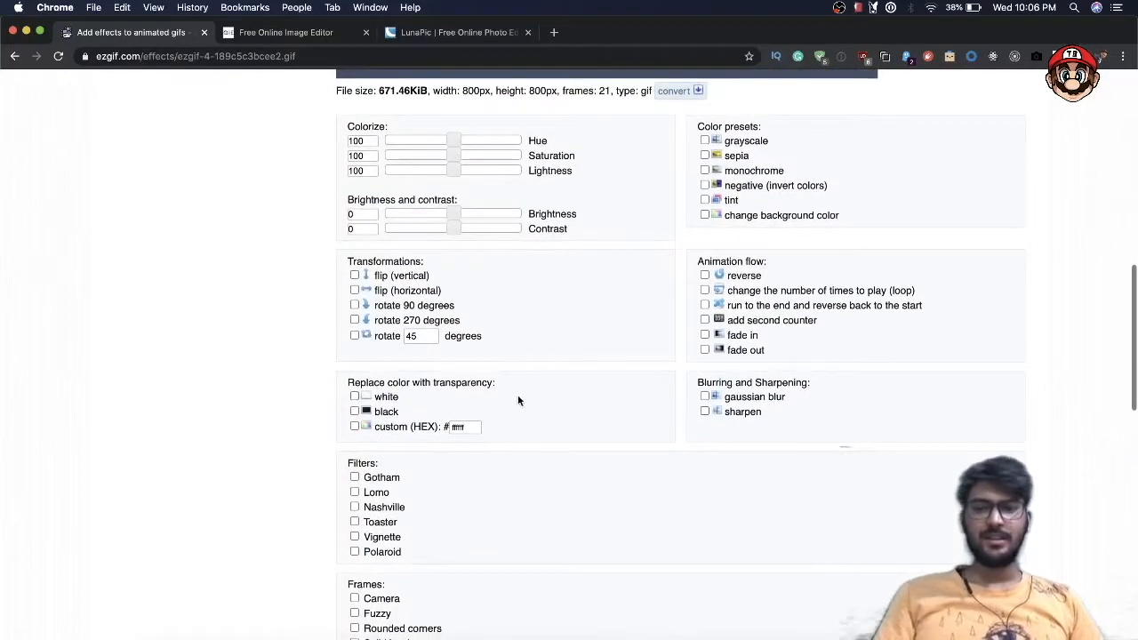
Enable replacing a custom HEX color with transparency, leaving the white and black options off.
double_click(464, 428)
left_click(354, 412)
left_click(355, 397)
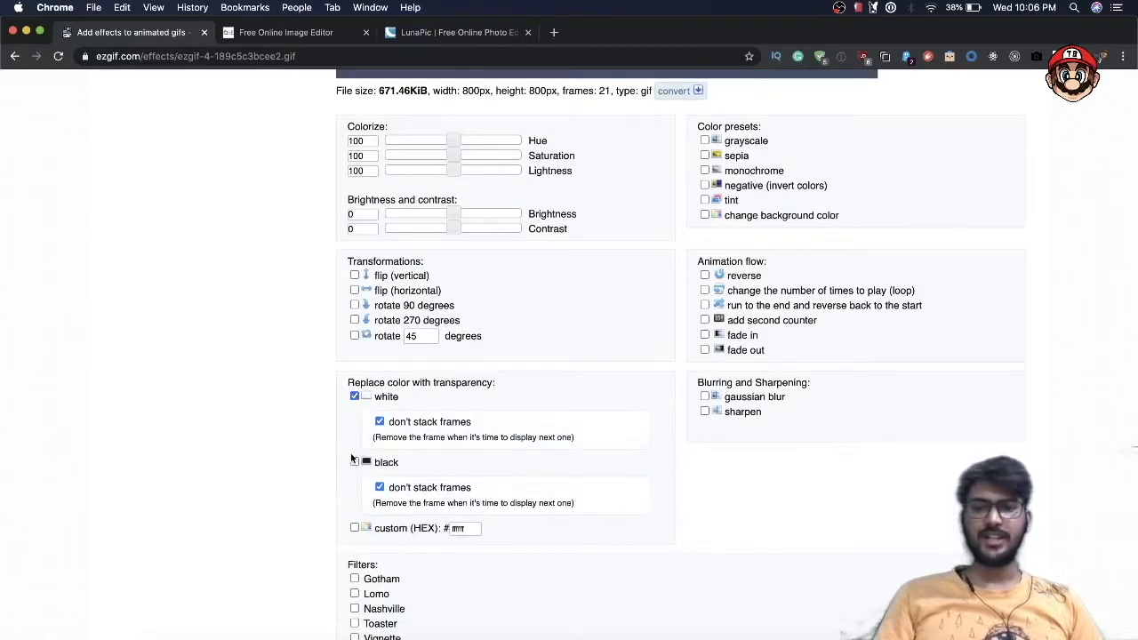
left_click(355, 528)
Sample the GIF's dark blue background color with the Just Color Picker extension.
scroll(246, 450, "up", 10)
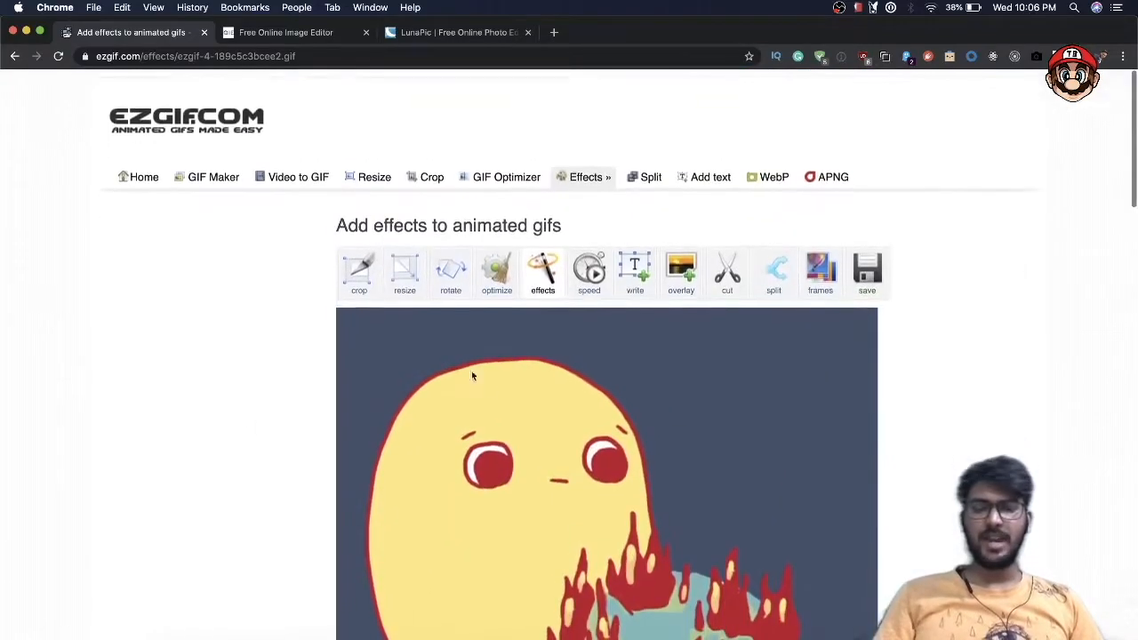
left_click(1077, 56)
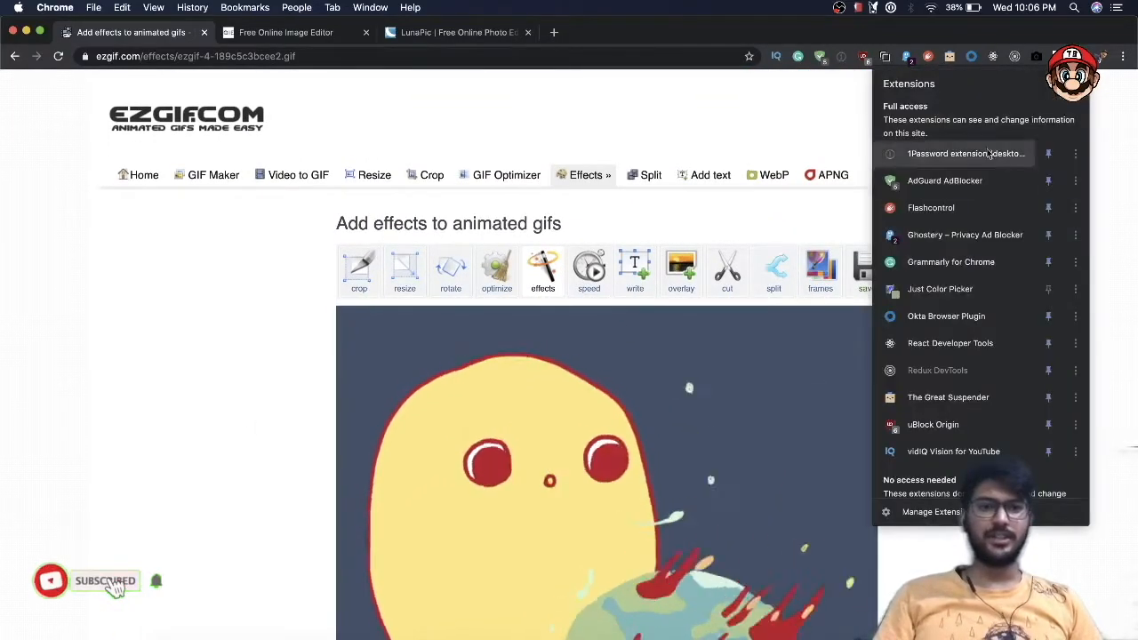
left_click(925, 289)
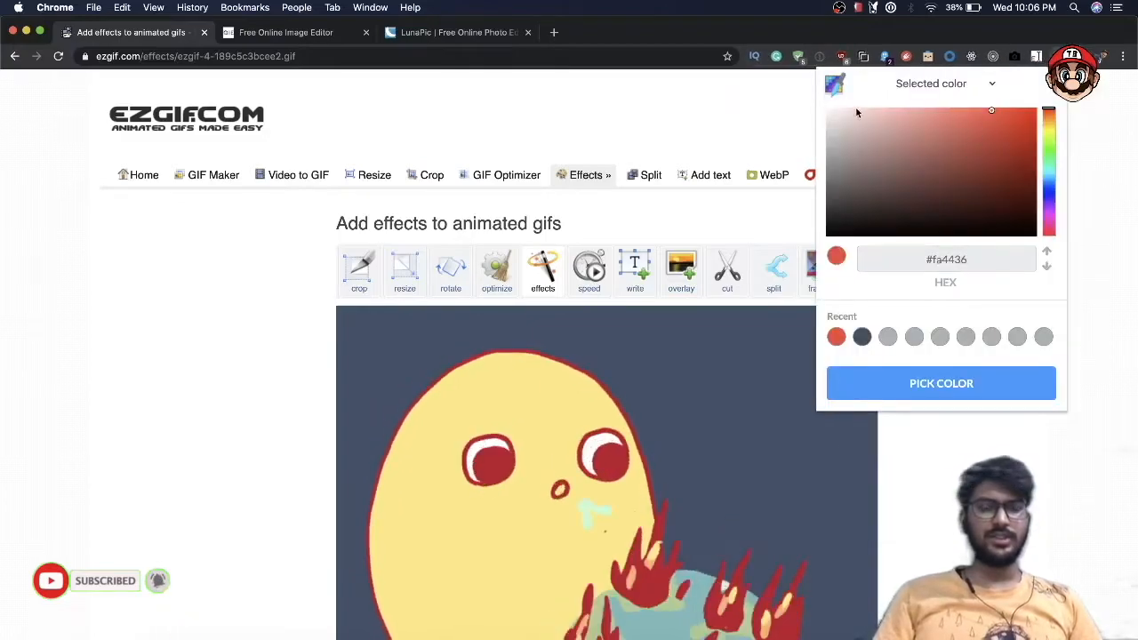
left_click(932, 383)
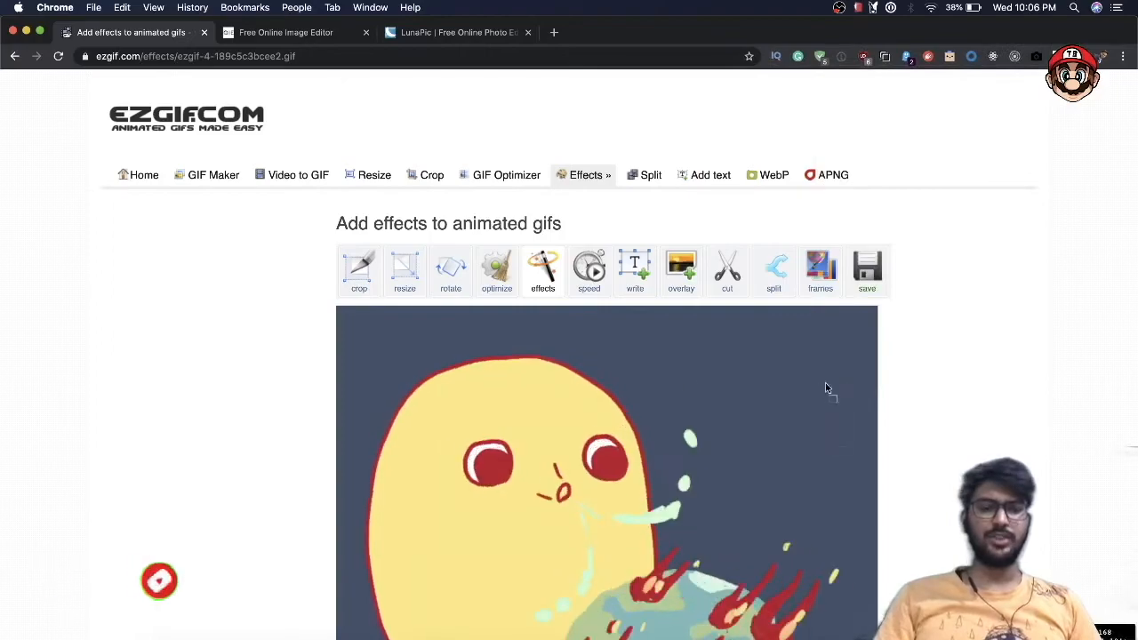
left_click(789, 365)
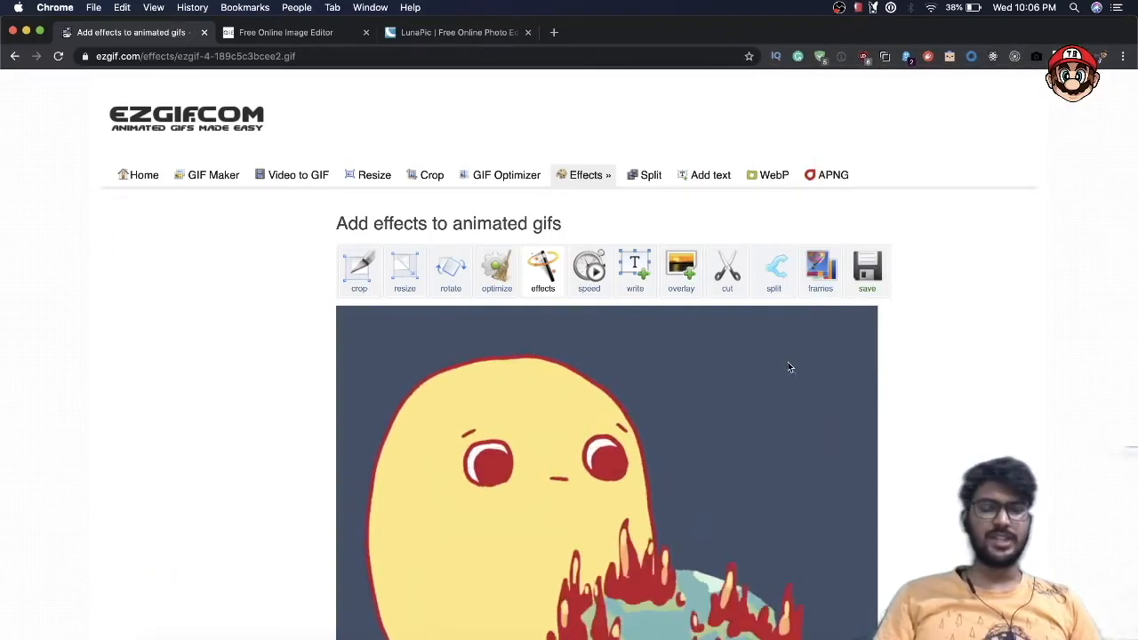
Set the custom transparency color to 405168 and apply the selected effect to the GIF.
scroll(857, 421, "down", 10)
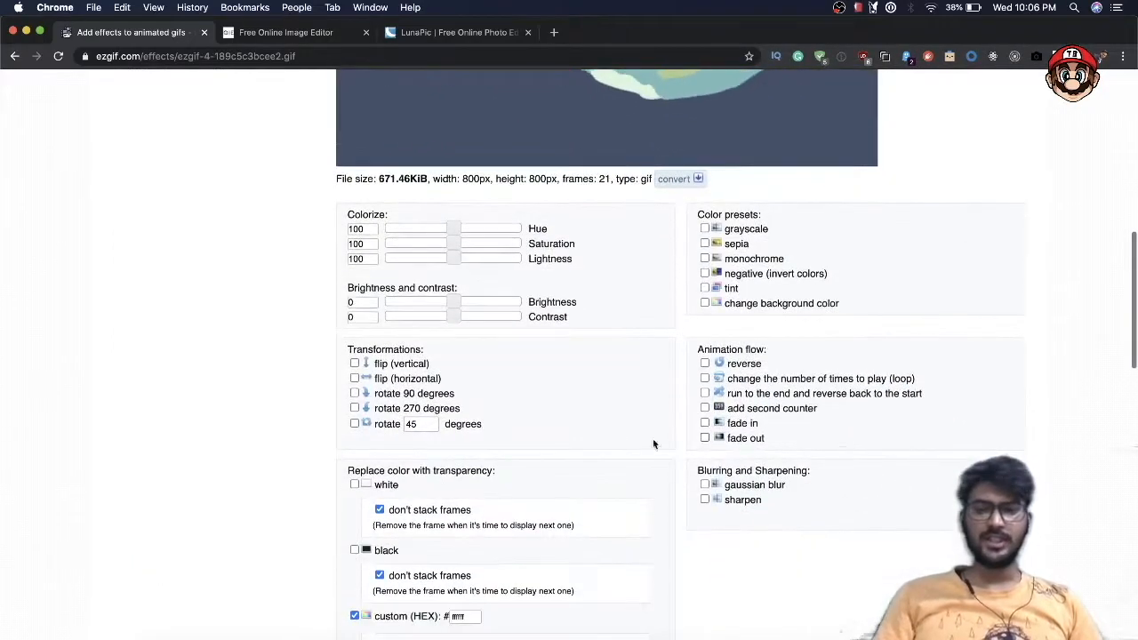
left_click(461, 469)
type("405168")
scroll(458, 400, "down", 3)
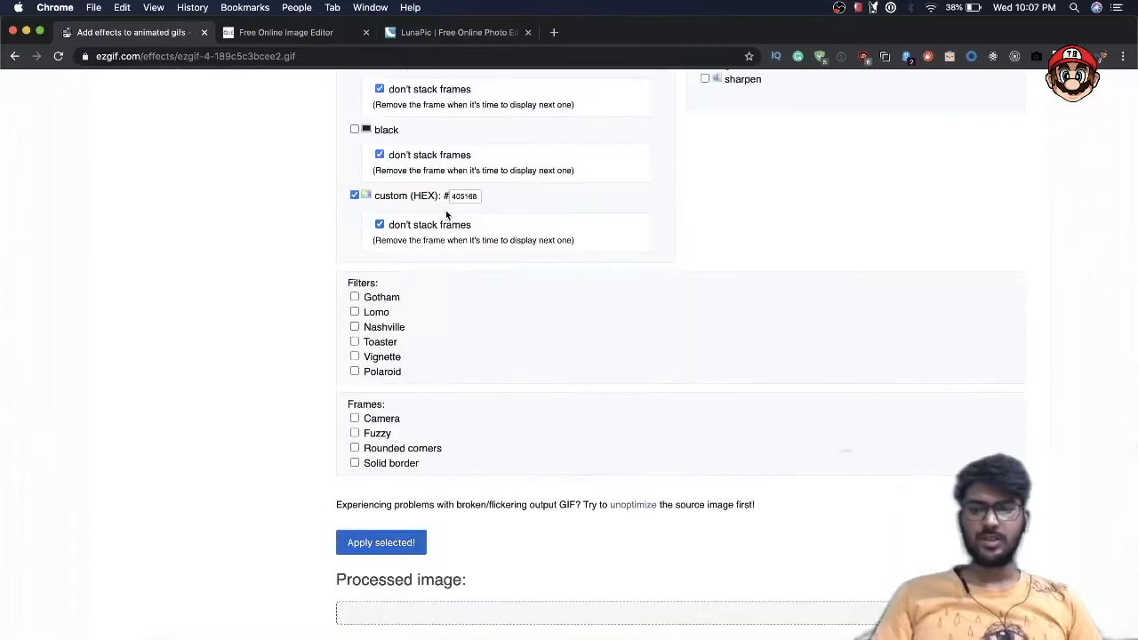
left_click(386, 551)
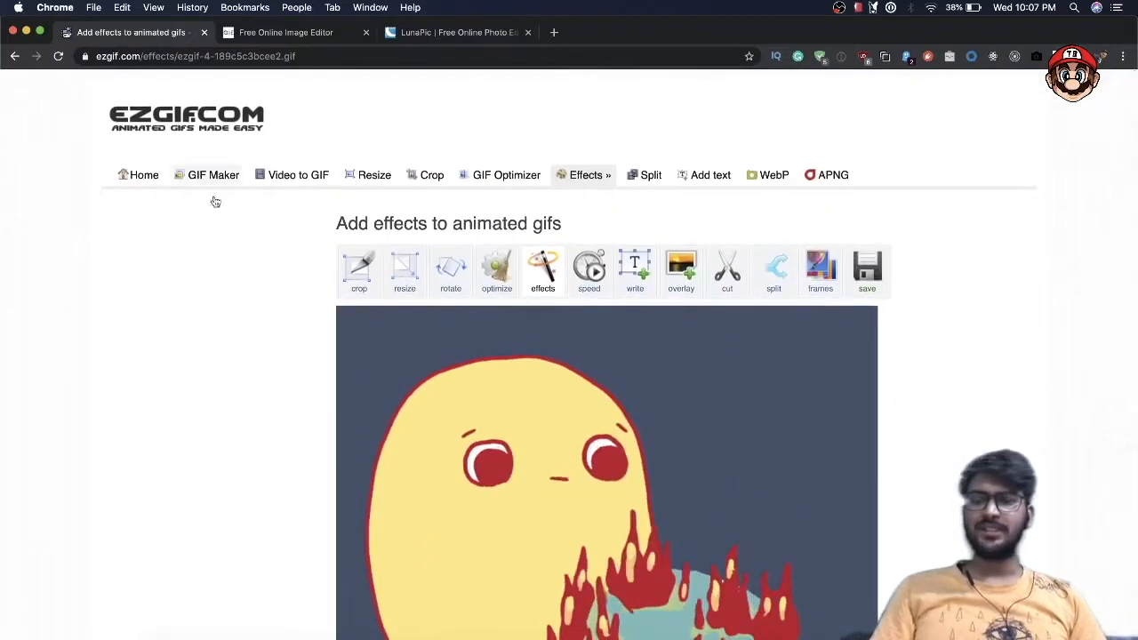
Examine the processed image against the transparency settings to check whether the dark blue background was removed.
scroll(255, 418, "down", 8)
scroll(255, 423, "down", 10)
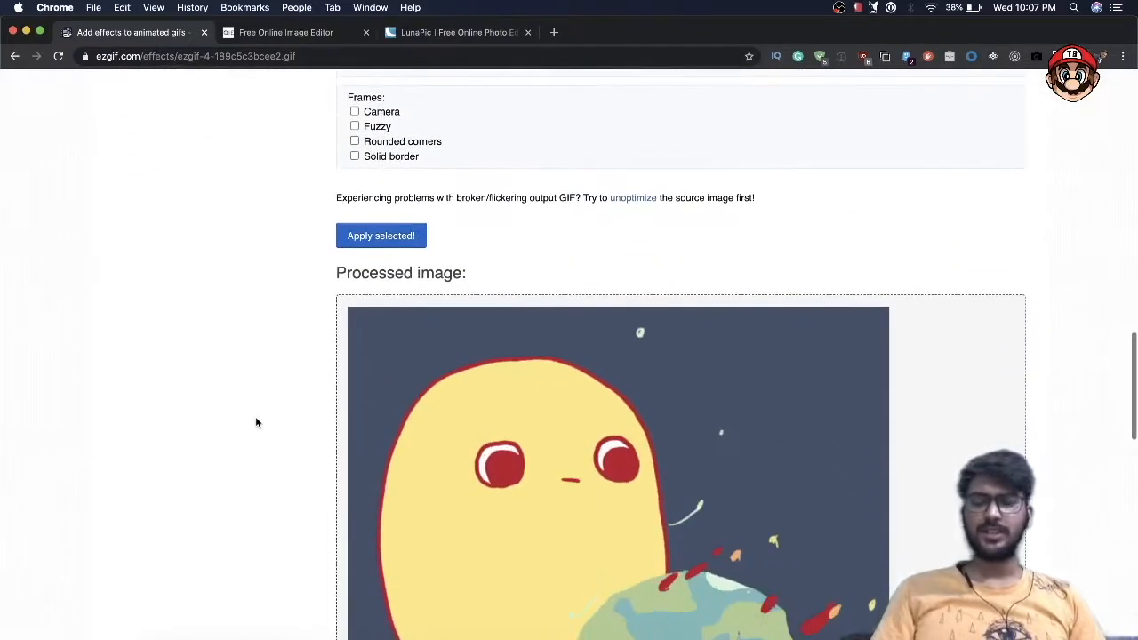
scroll(316, 383, "up", 1)
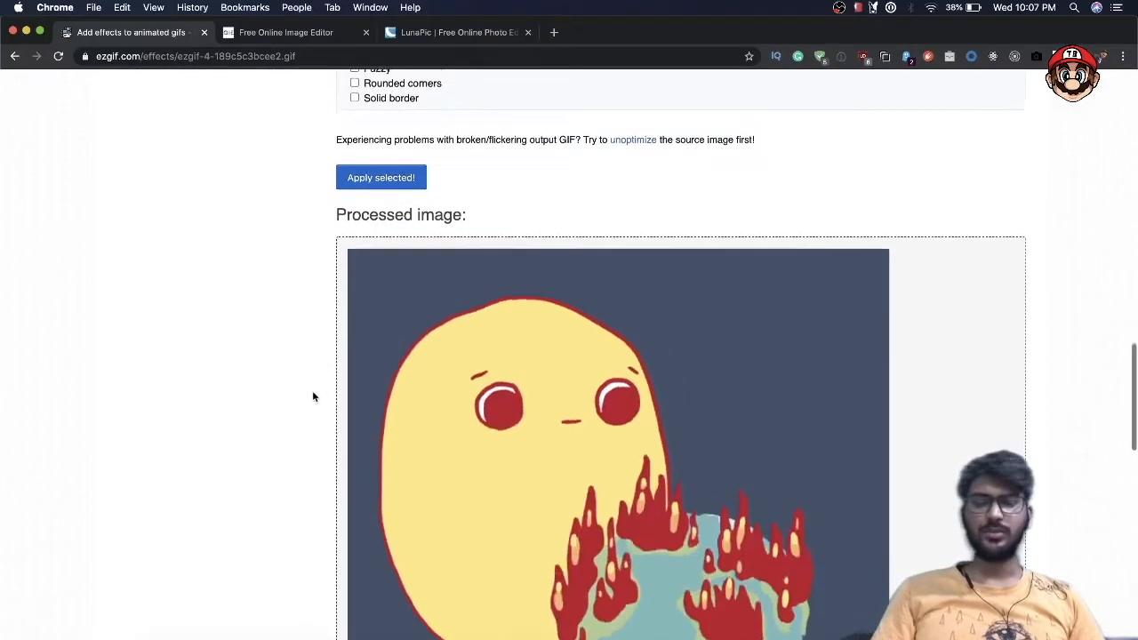
scroll(315, 386, "down", 3)
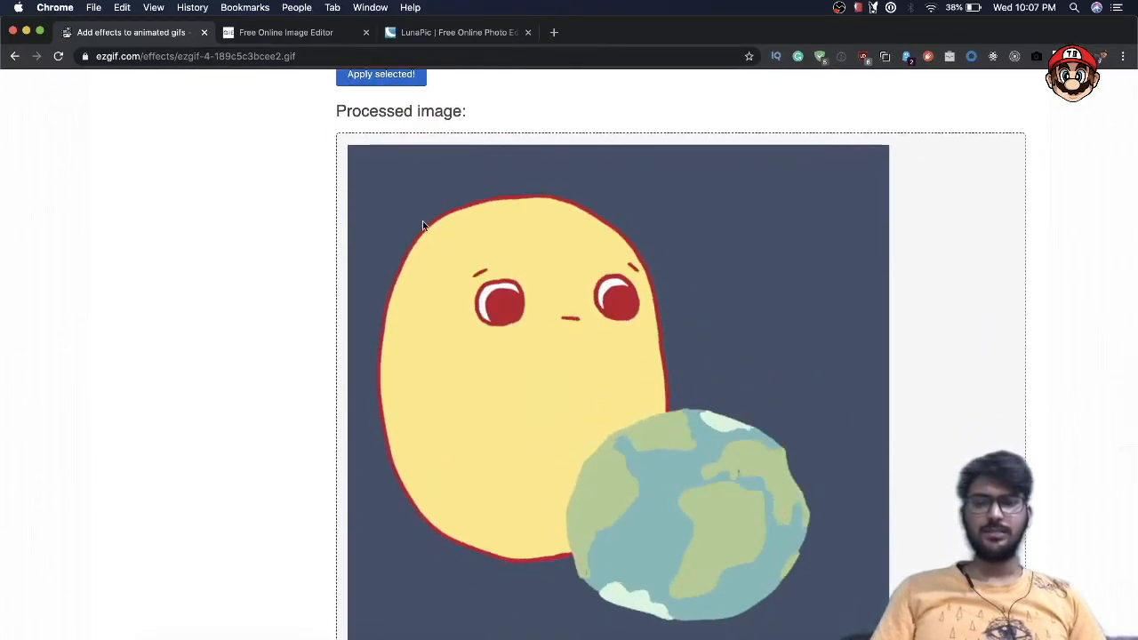
scroll(397, 222, "up", 1)
scroll(397, 222, "up", 13)
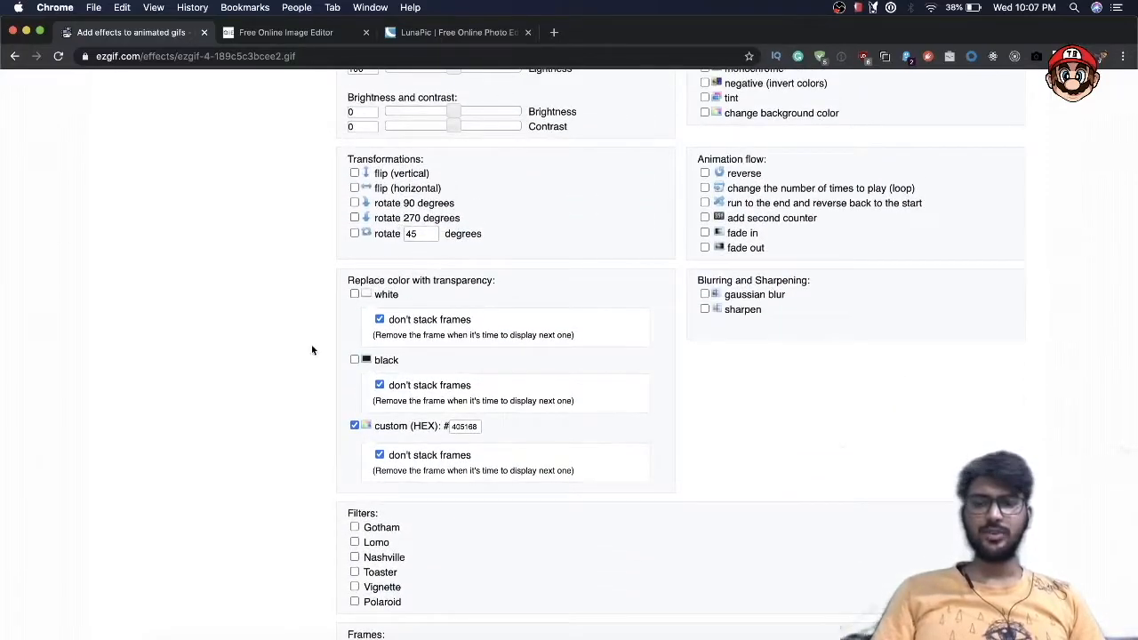
scroll(311, 350, "down", 12)
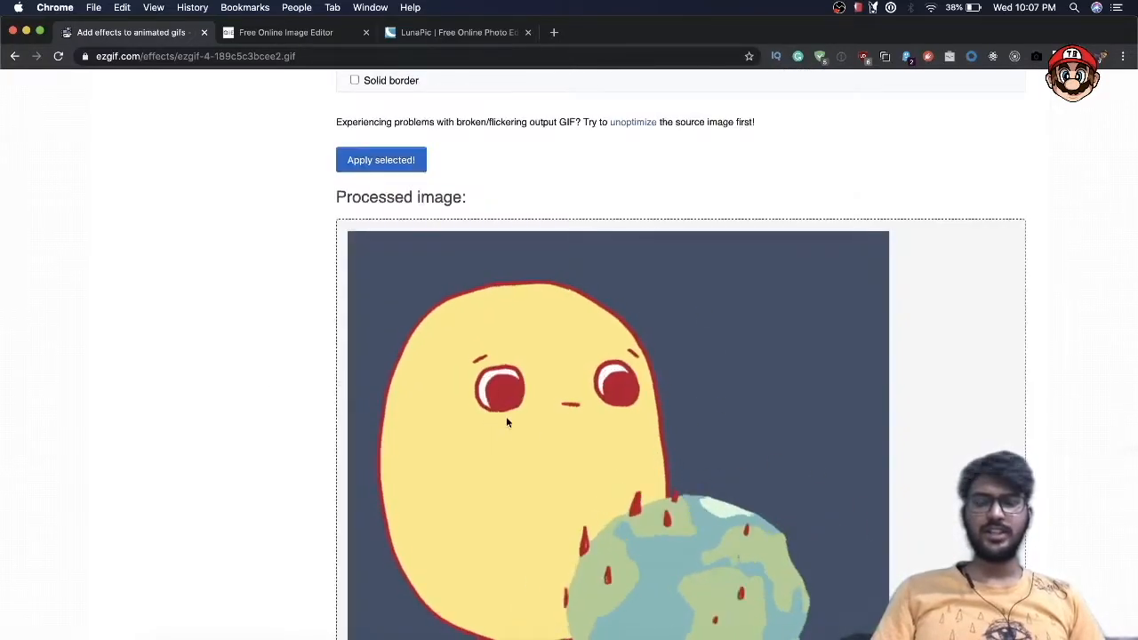
Replace the character's yellow body color ffe982 with transparency, apply the effect and inspect the processed image.
scroll(506, 418, "up", 13)
scroll(188, 603, "down", 2)
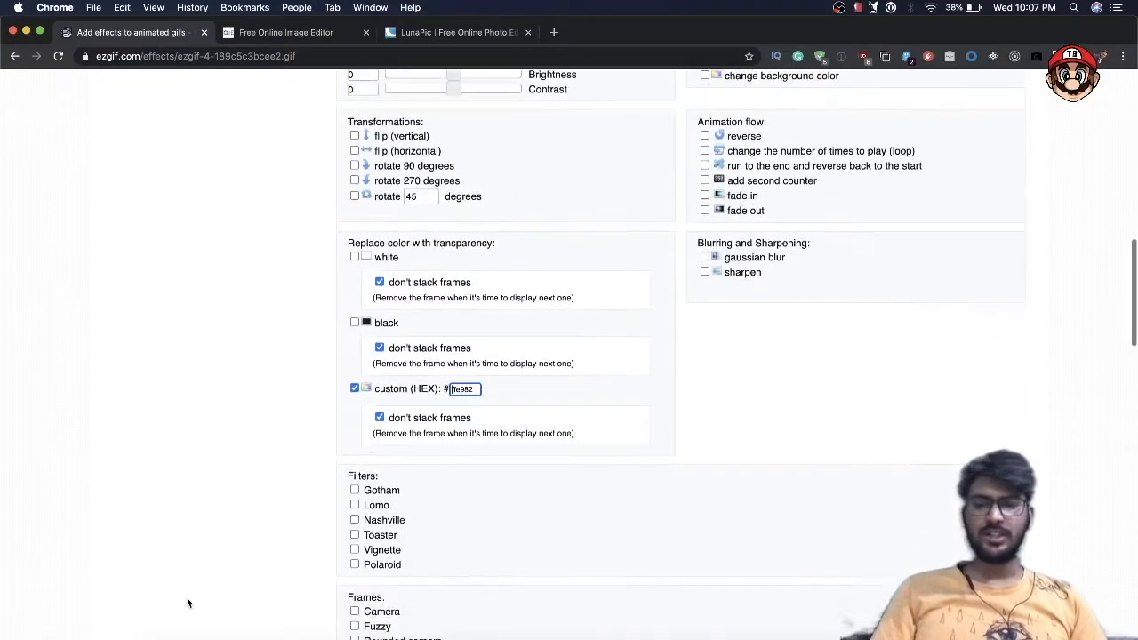
scroll(259, 481, "down", 10)
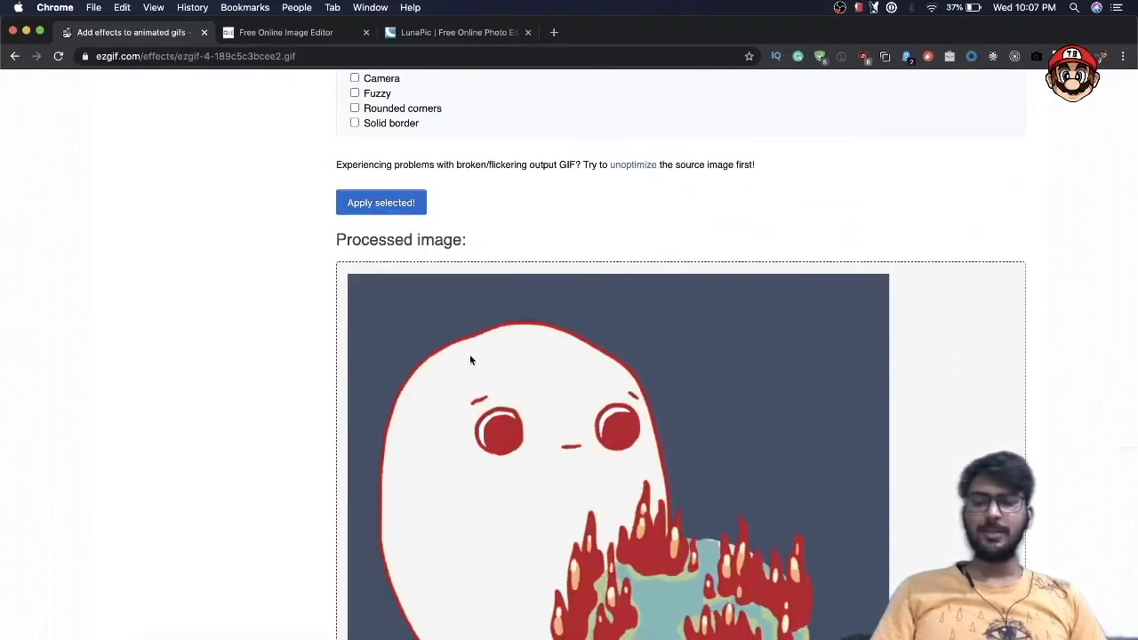
scroll(517, 520, "down", 2)
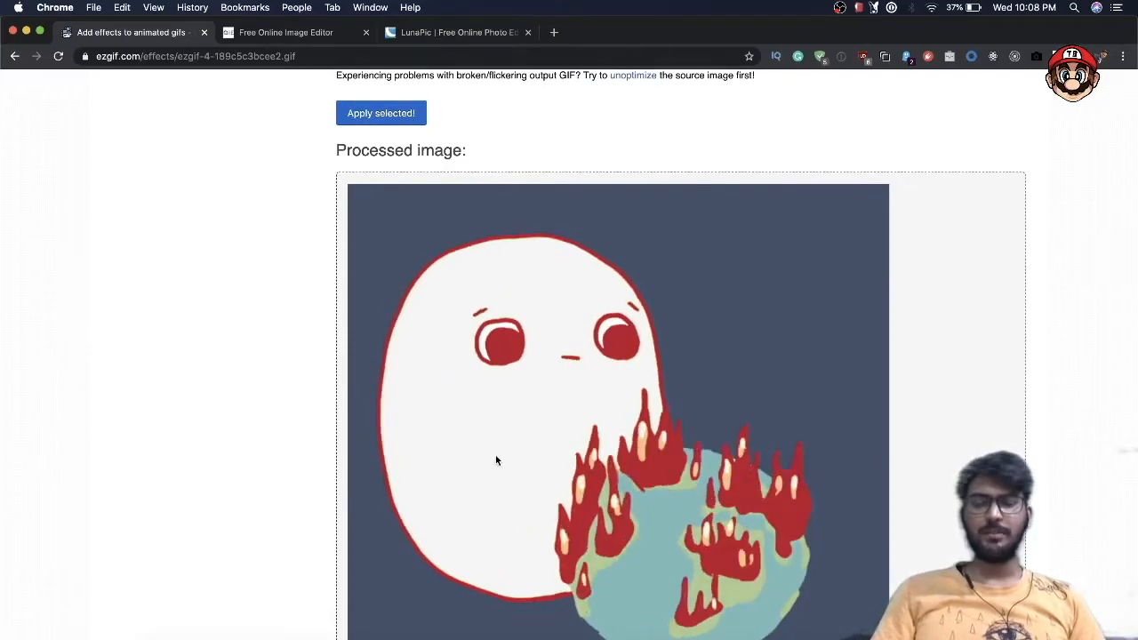
scroll(400, 338, "up", 2)
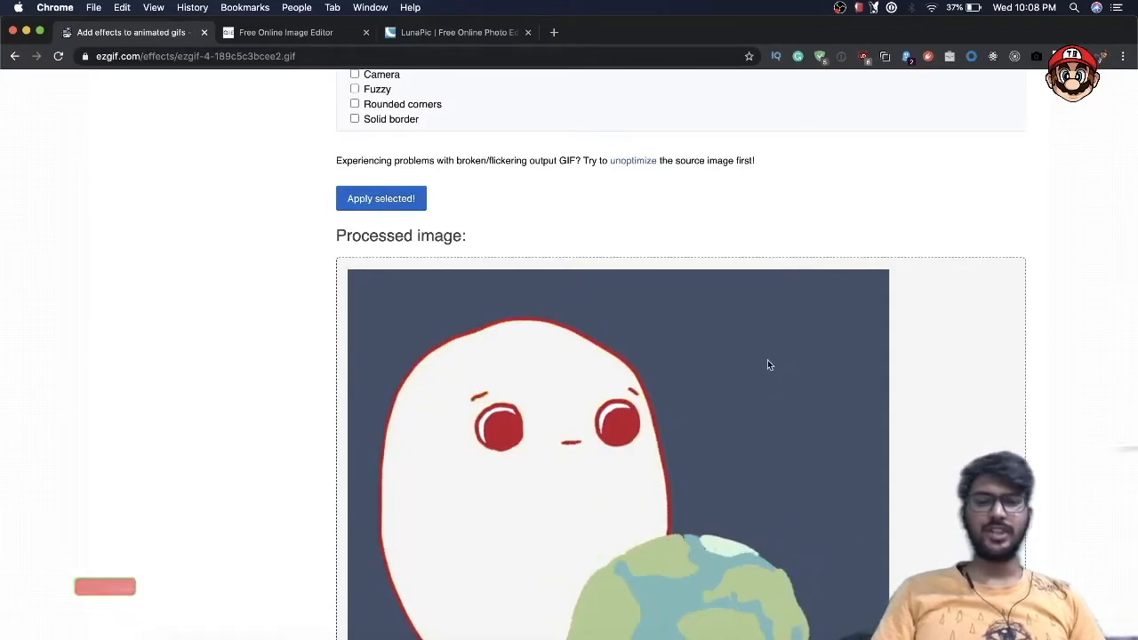
scroll(789, 362, "up", 15)
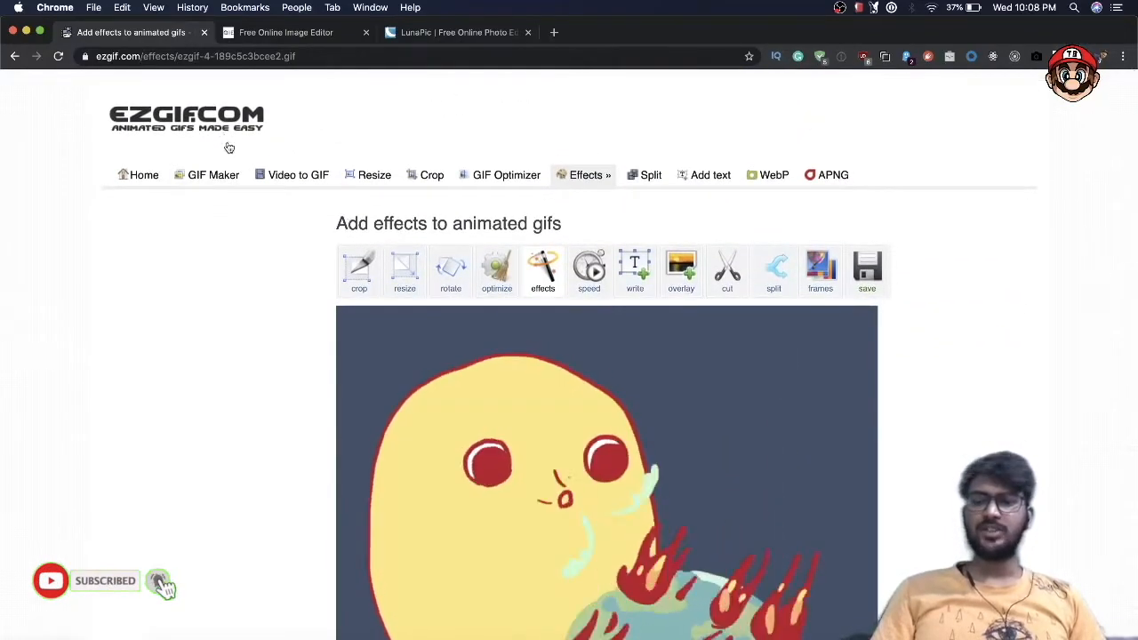
Switch to Free Online Image Editor, upload source.gif from the Downloads folder and open the Transparency tool.
left_click(285, 34)
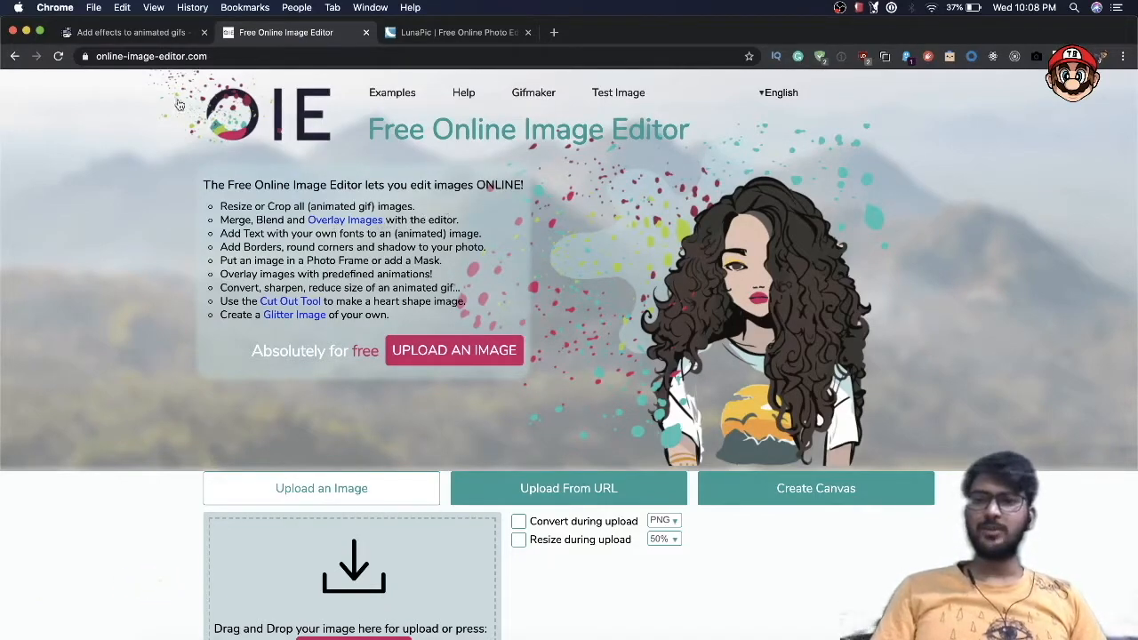
left_click(152, 56)
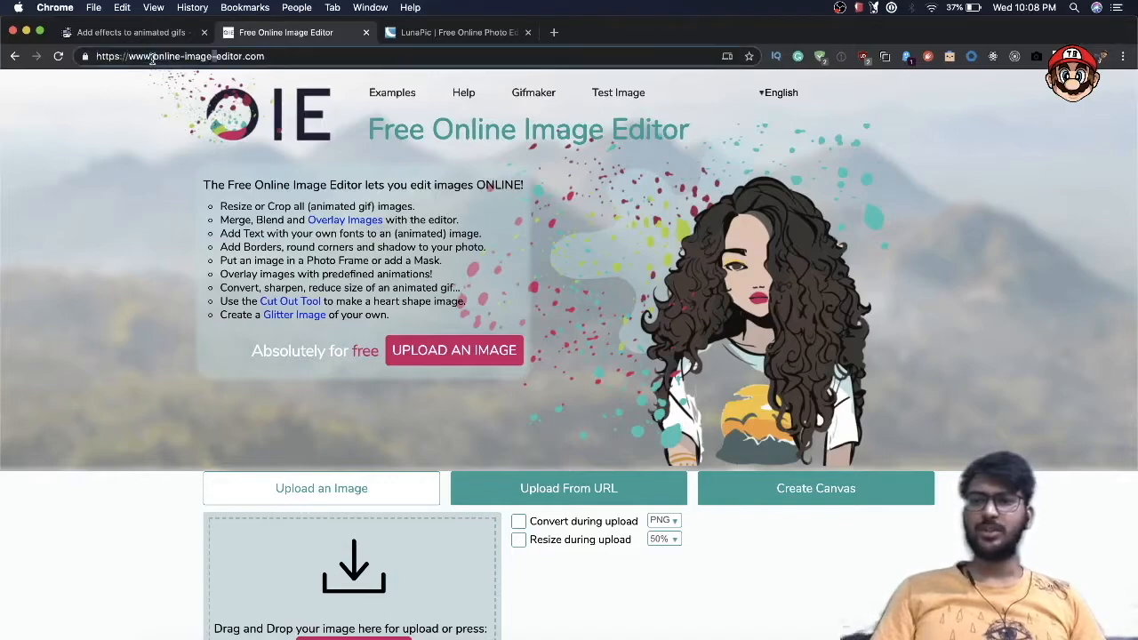
left_click(128, 149)
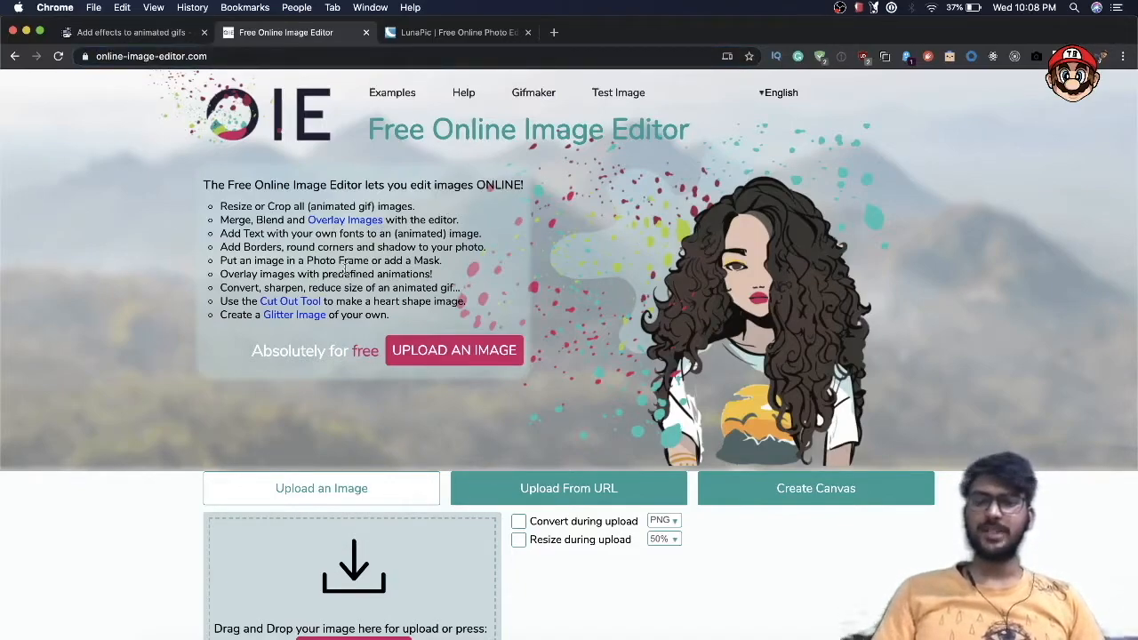
left_click(453, 350)
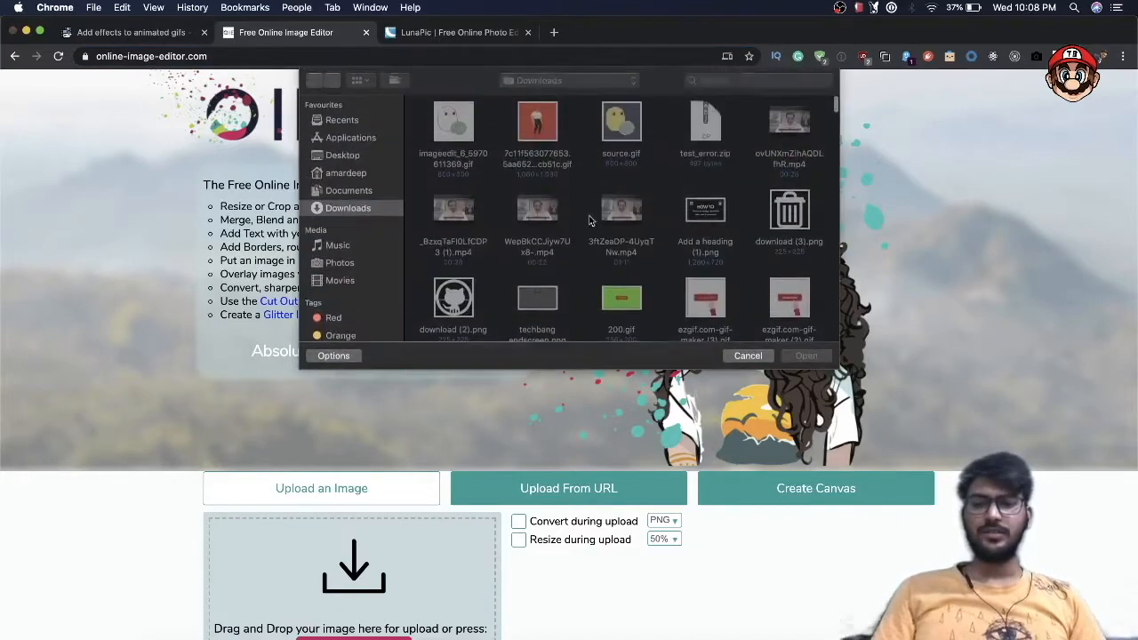
double_click(620, 121)
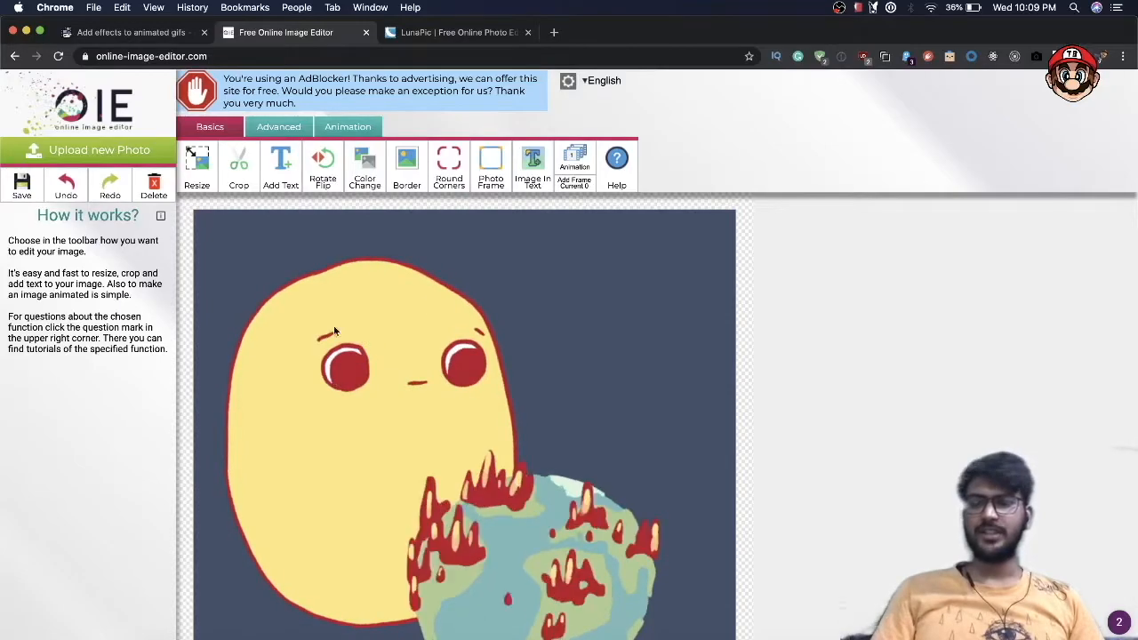
left_click(272, 125)
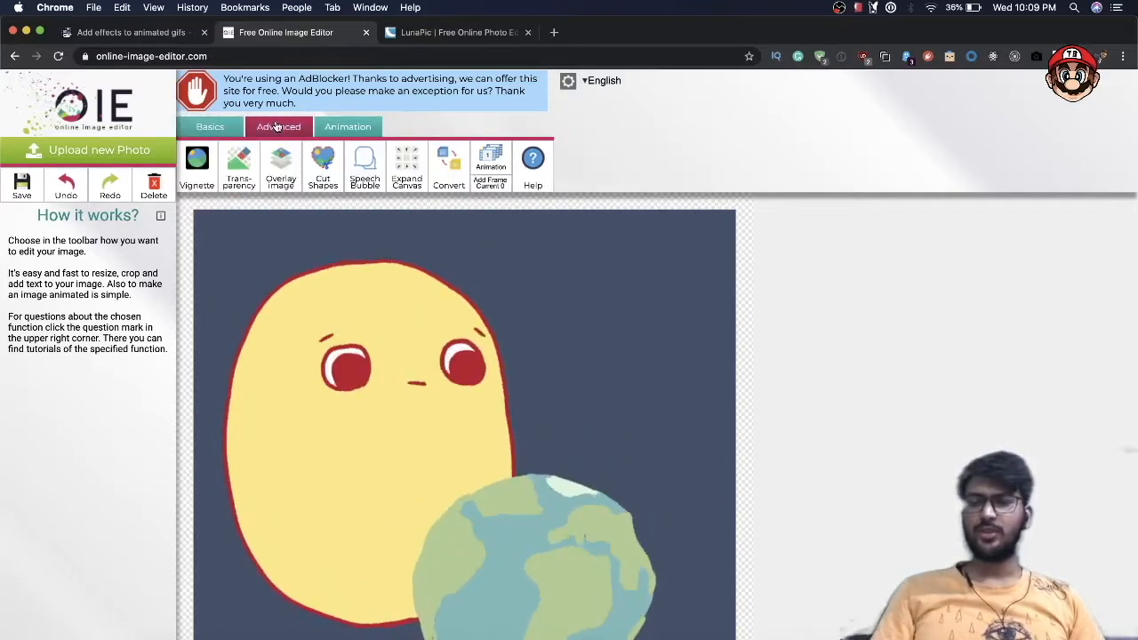
left_click(238, 167)
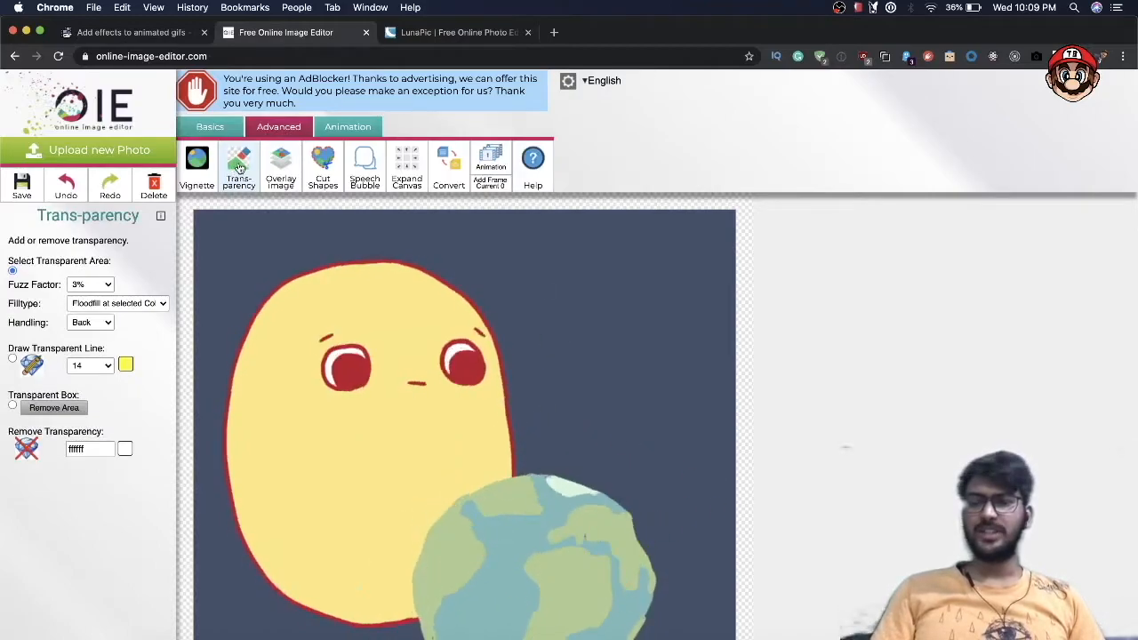
Examine the fuzz factor values offered for selecting the transparent area.
left_click(100, 285)
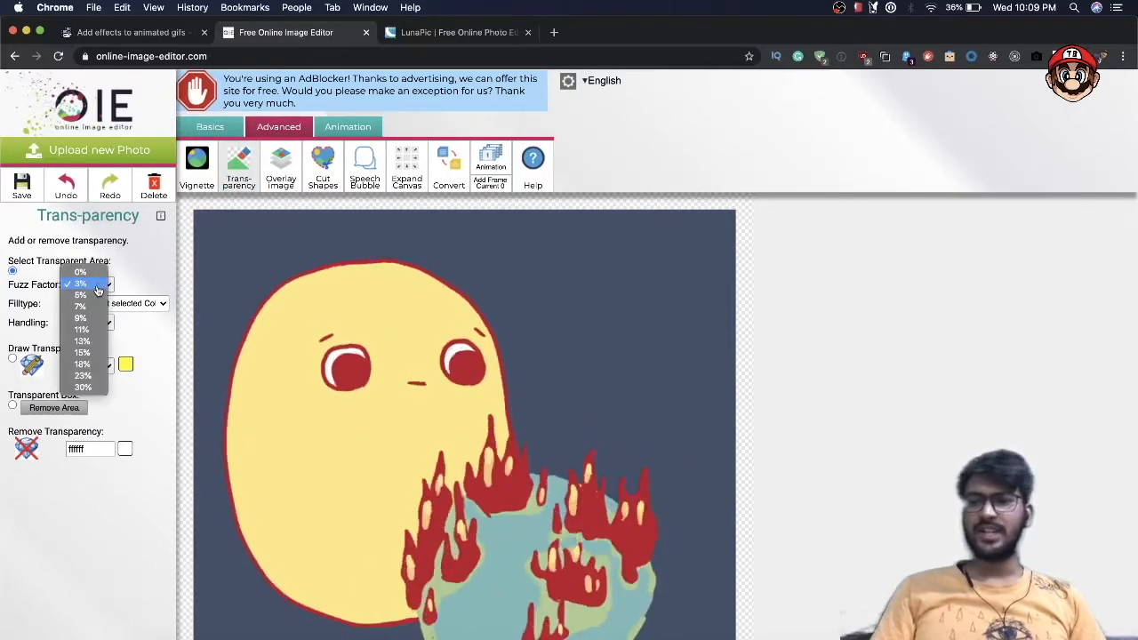
left_click(145, 263)
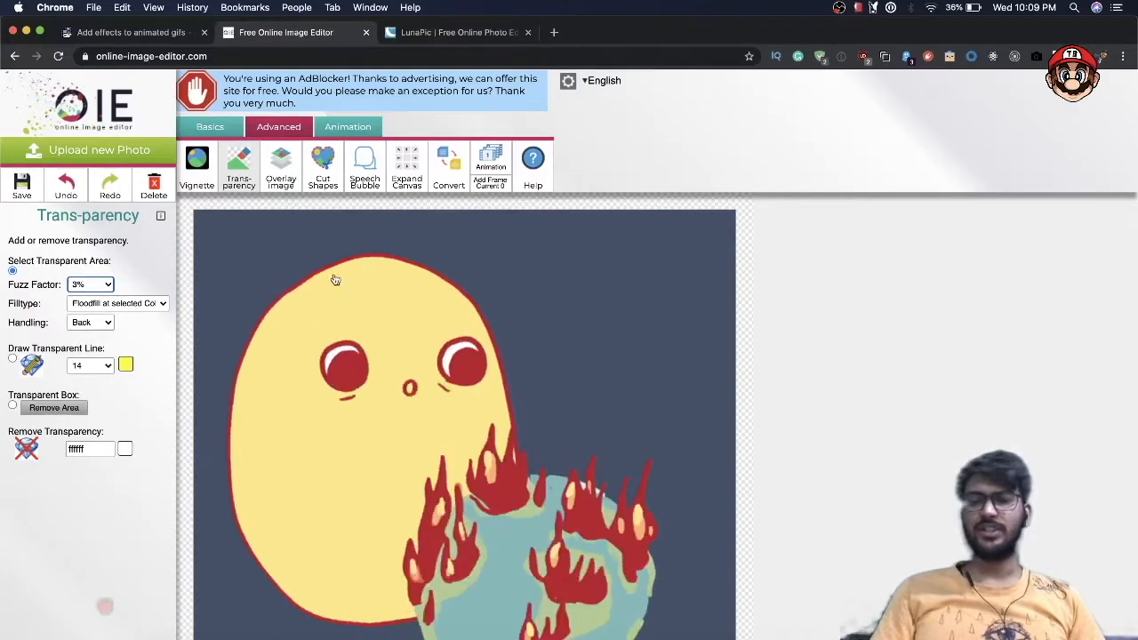
left_click(89, 285)
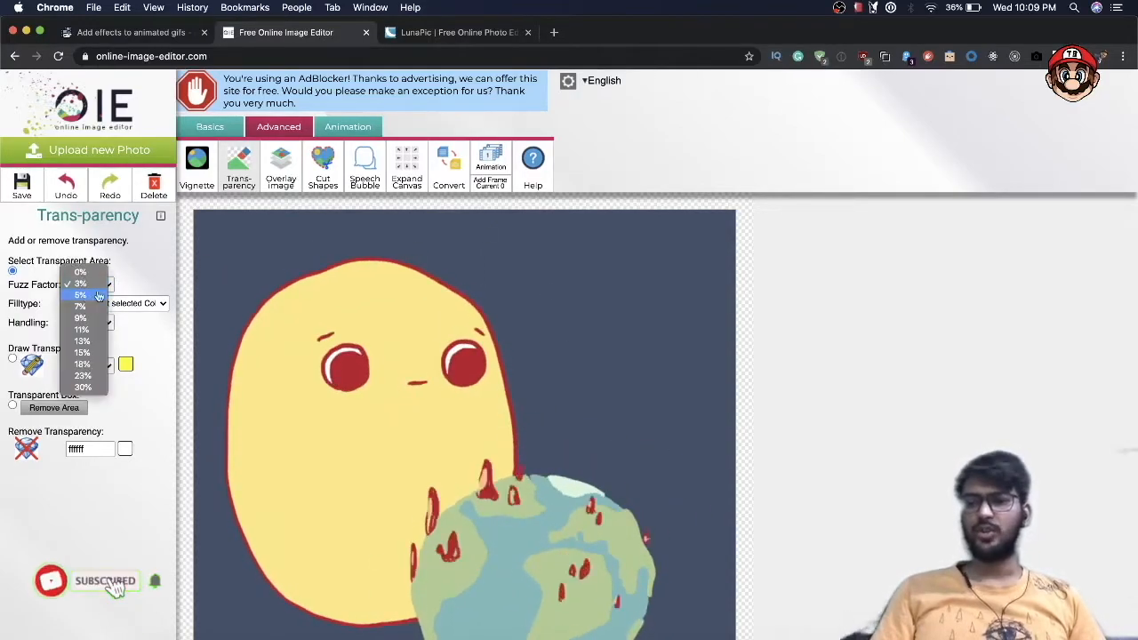
left_click(135, 274)
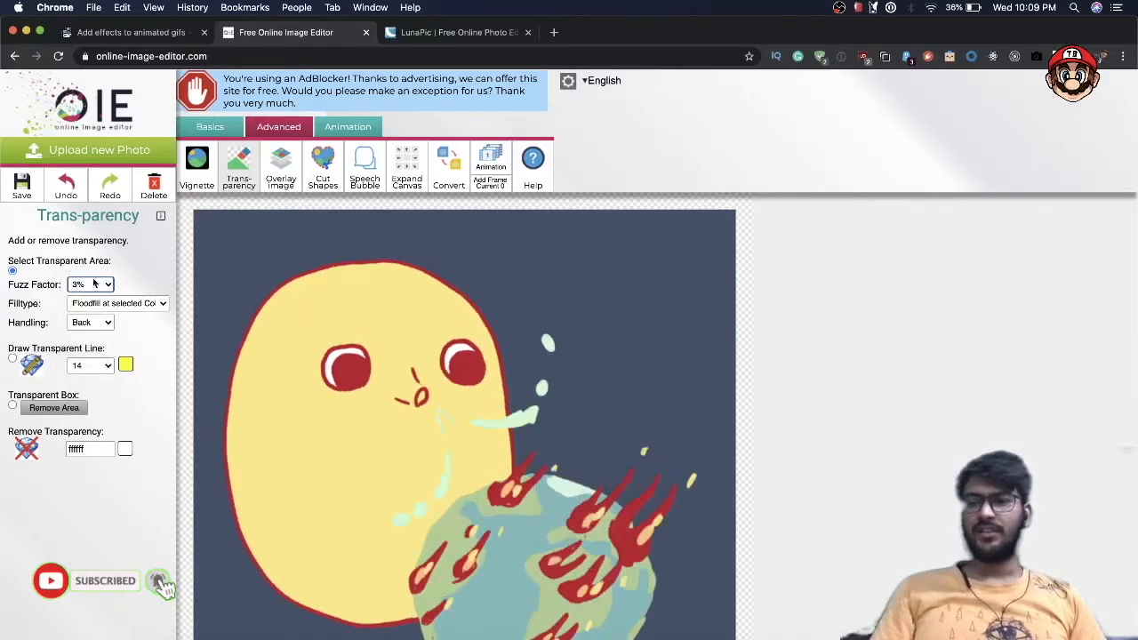
left_click(101, 285)
left_click(126, 281)
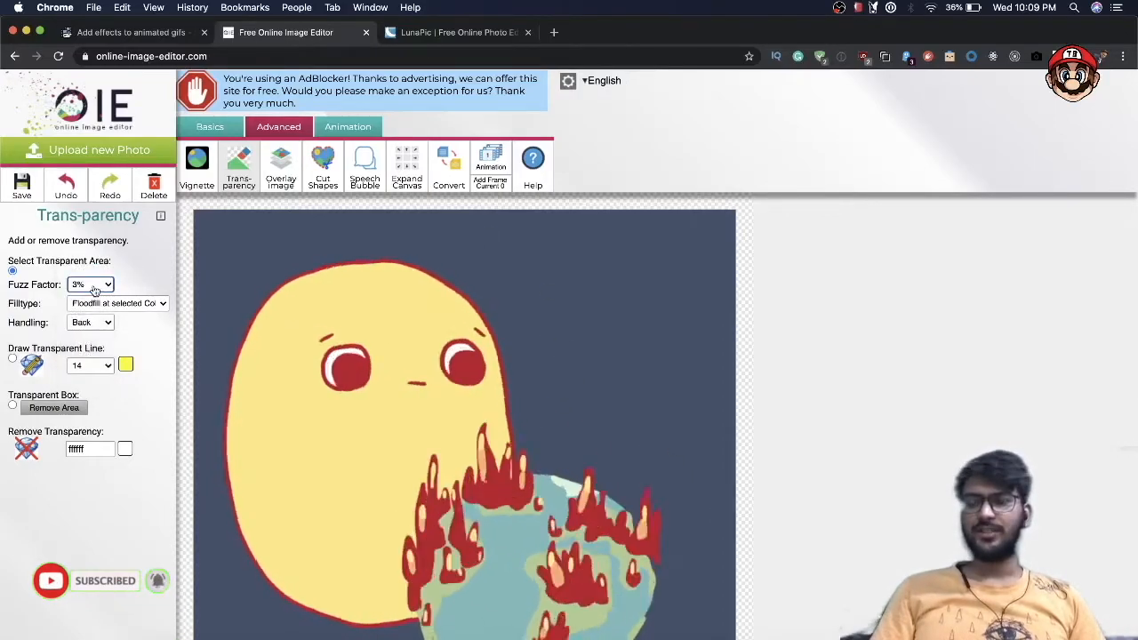
left_click(102, 284)
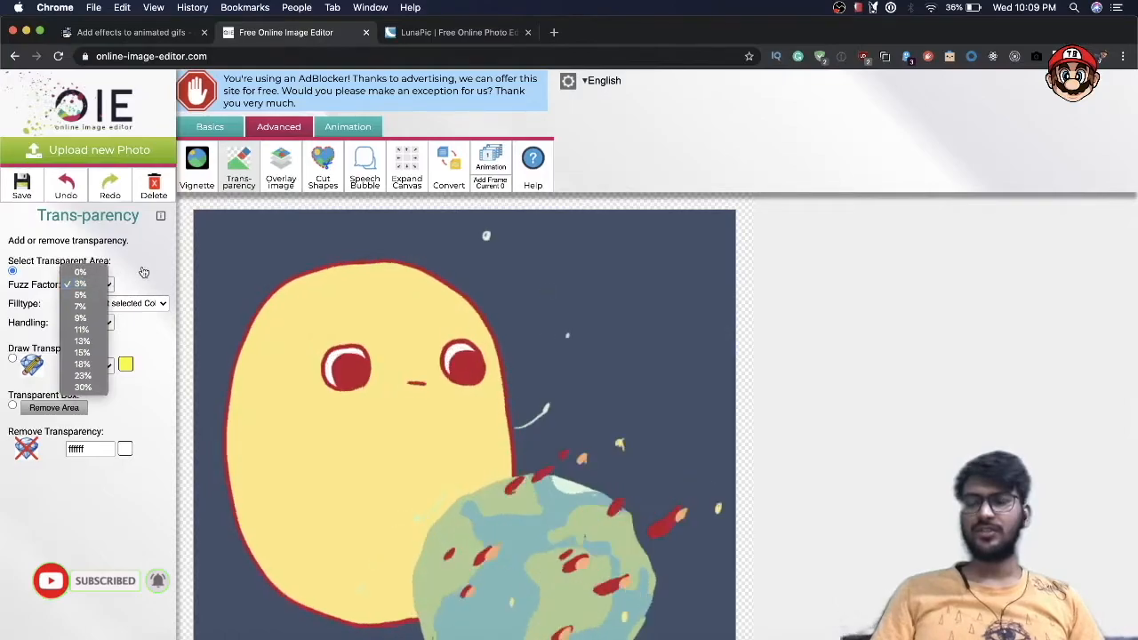
left_click(123, 272)
left_click(103, 285)
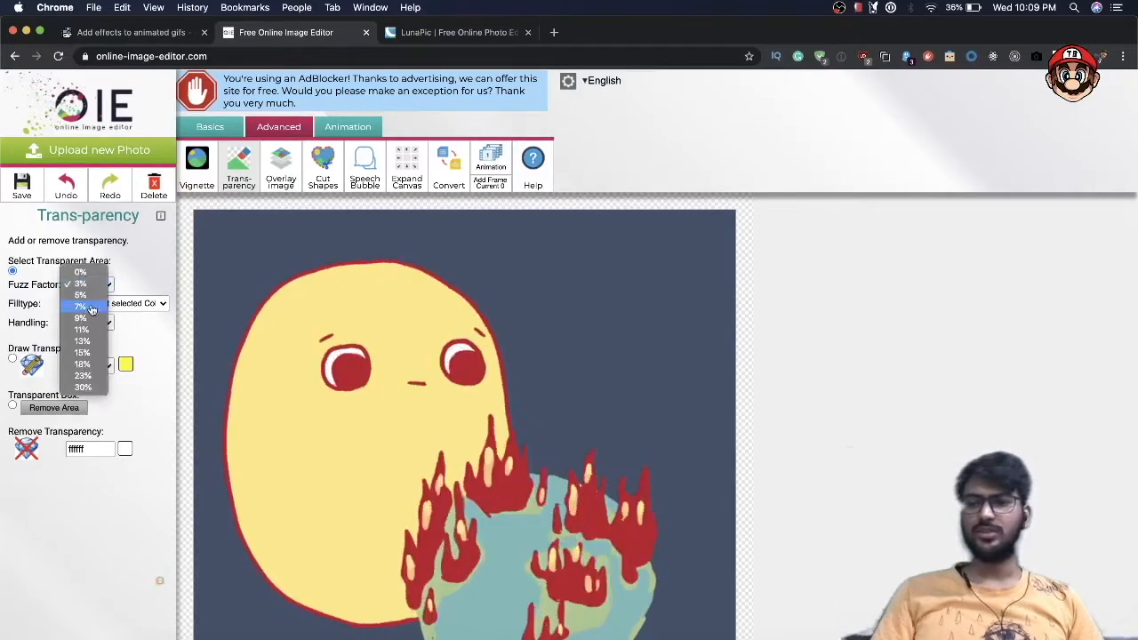
left_click(157, 270)
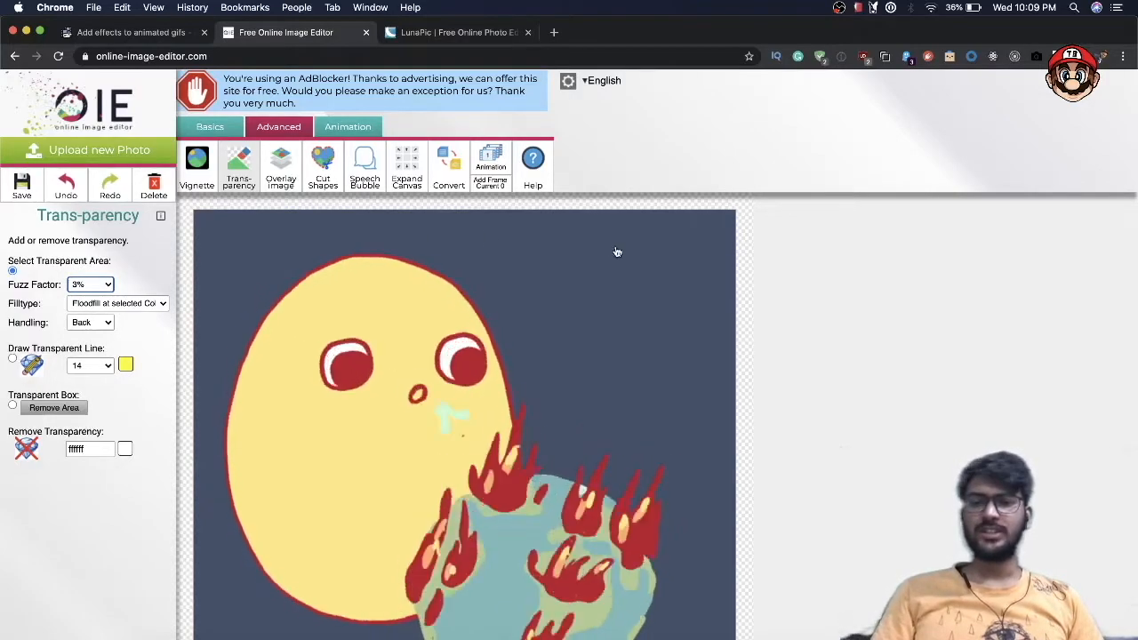
Make the dark blue background transparent with a floodfill at 3% fuzz factor and compare the result with the original GIF in ezgif.
left_click(667, 274)
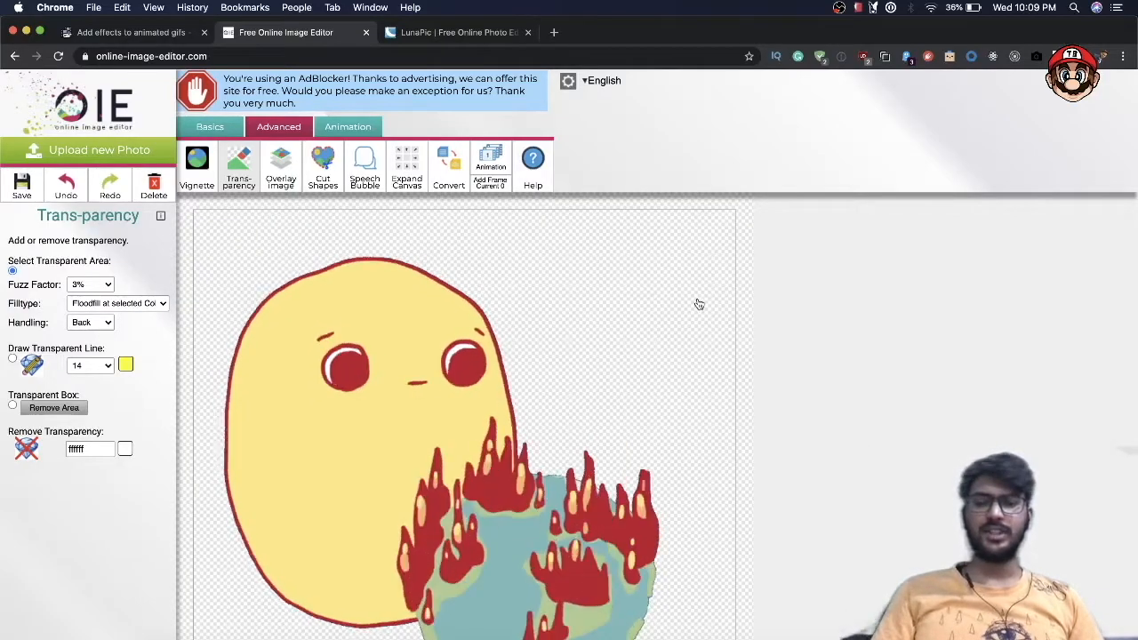
scroll(708, 389, "down", 5)
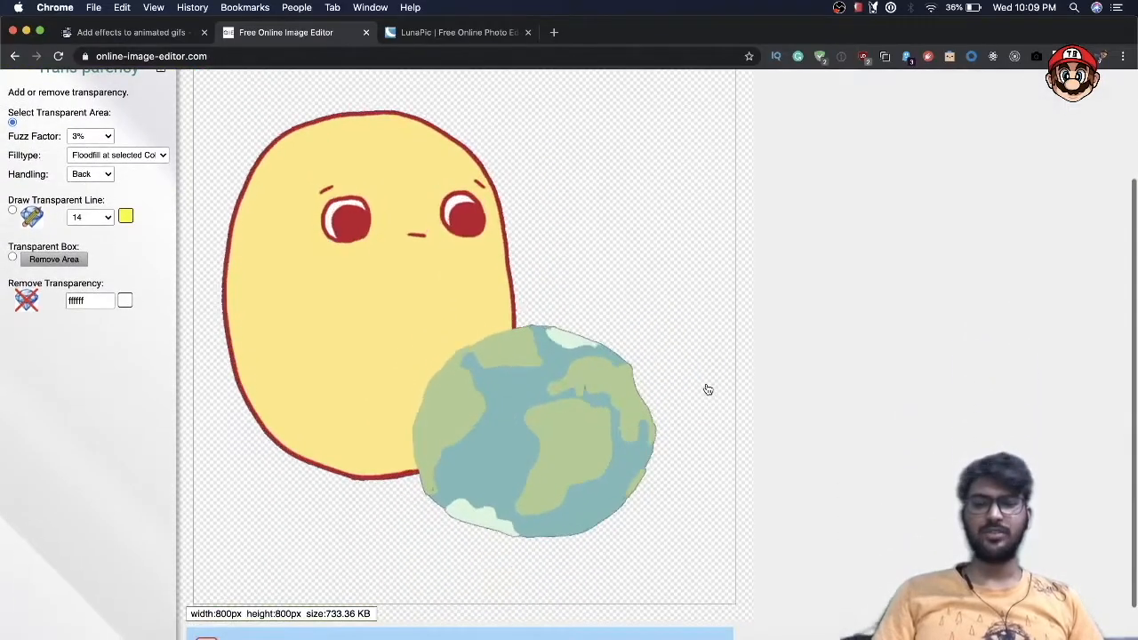
scroll(708, 390, "up", 4)
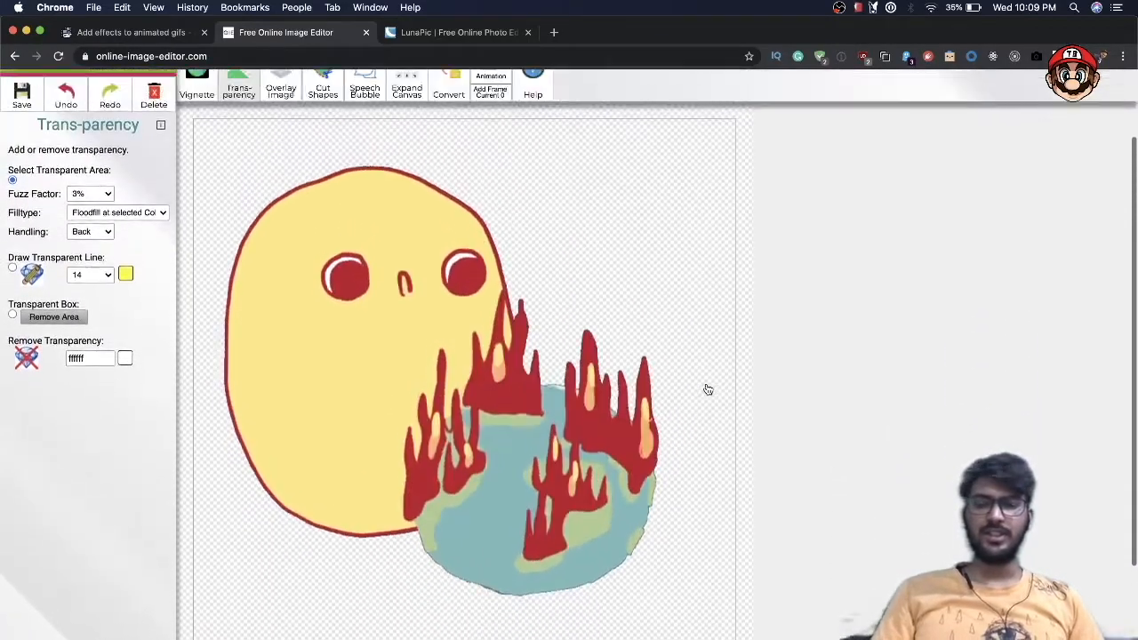
left_click(152, 33)
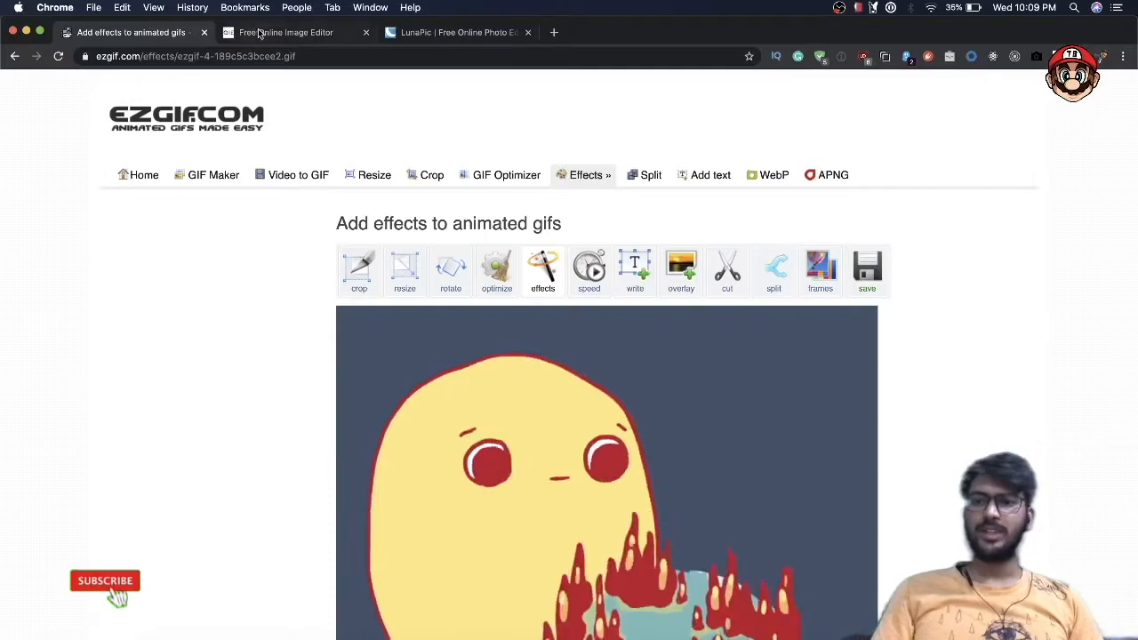
left_click(287, 32)
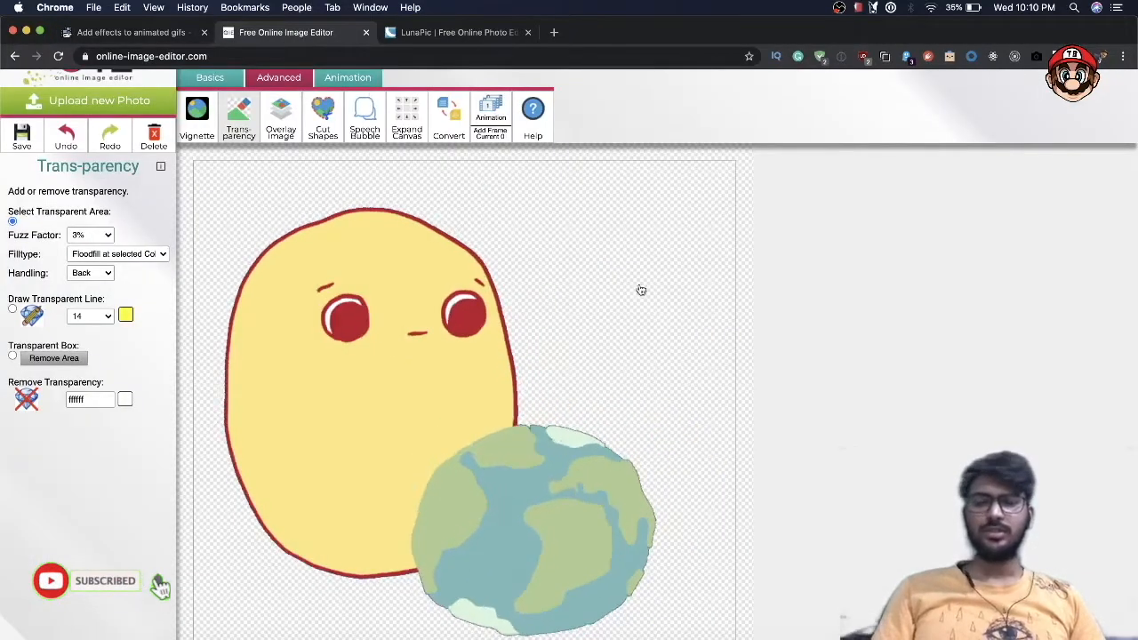
scroll(635, 290, "up", 2)
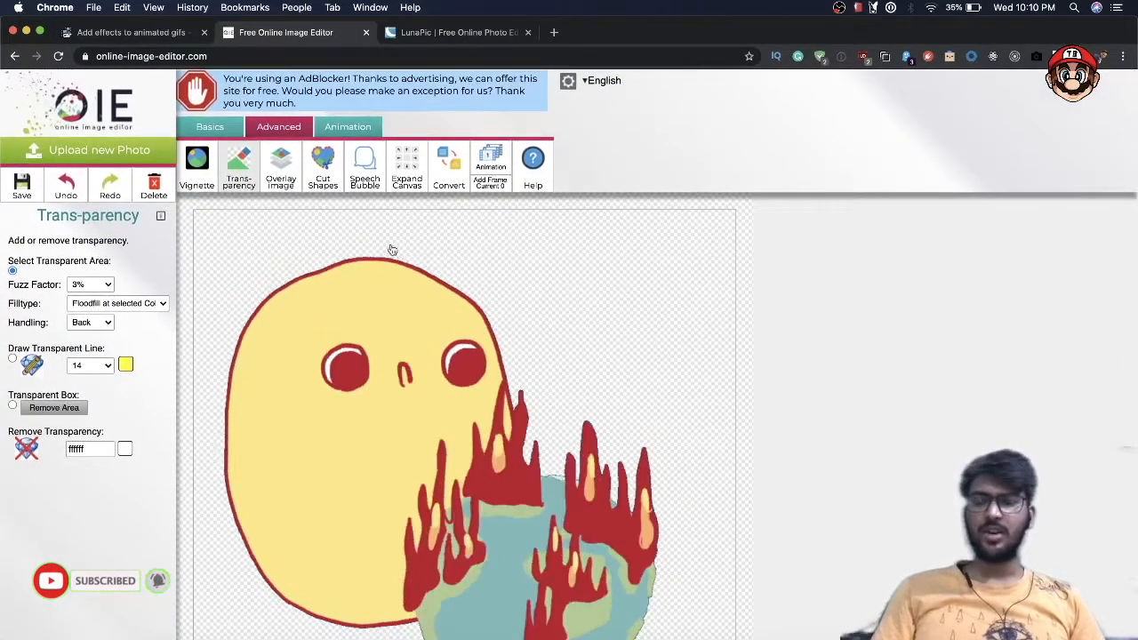
Save the transparent GIF locally, check the downloaded file's frames in Preview and close it.
left_click(22, 187)
left_click(124, 267)
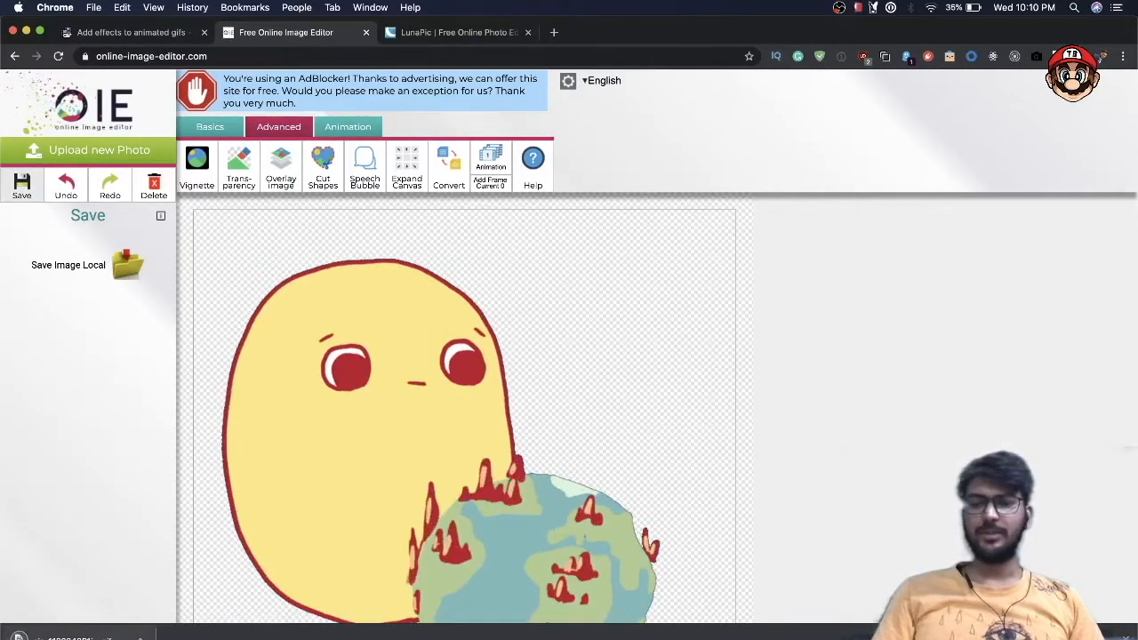
left_click(89, 634)
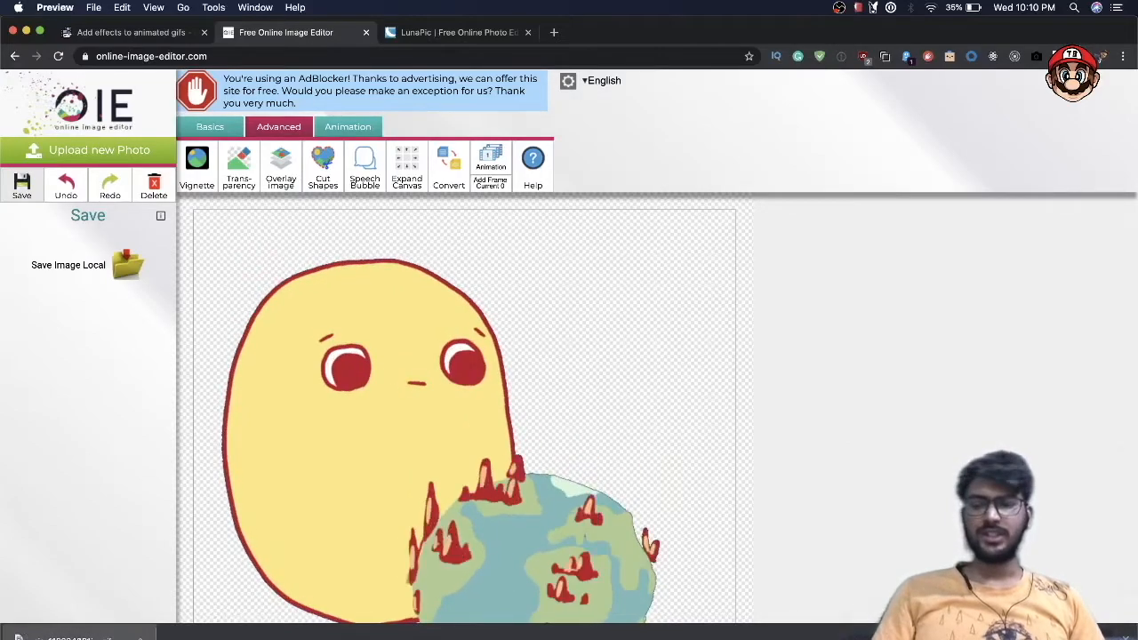
scroll(250, 180, "down", 15)
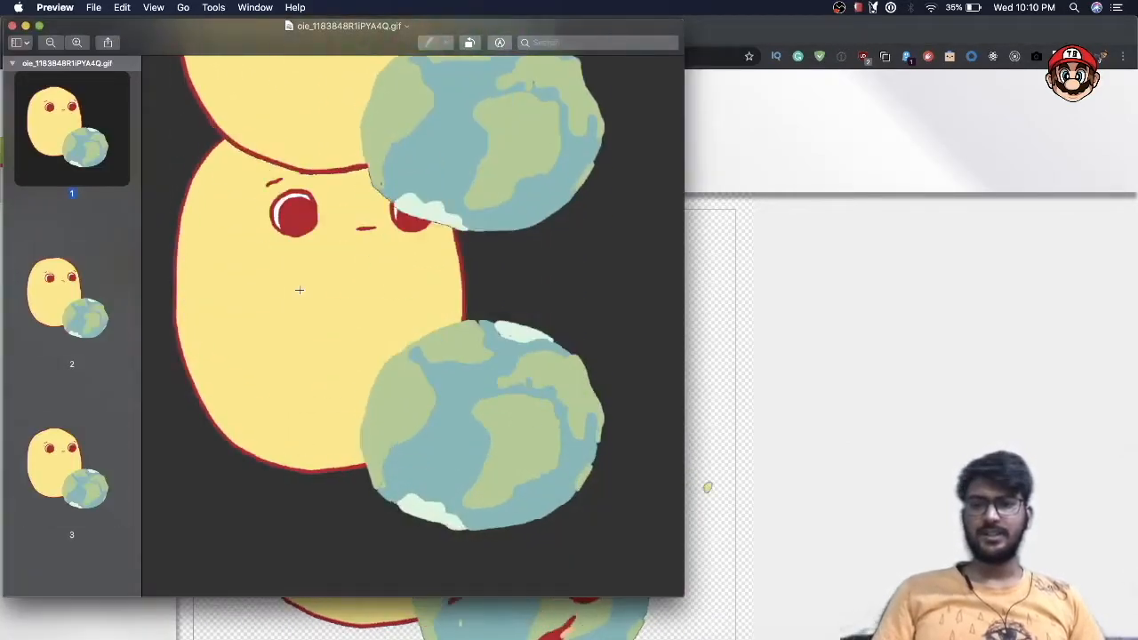
scroll(299, 290, "down", 15)
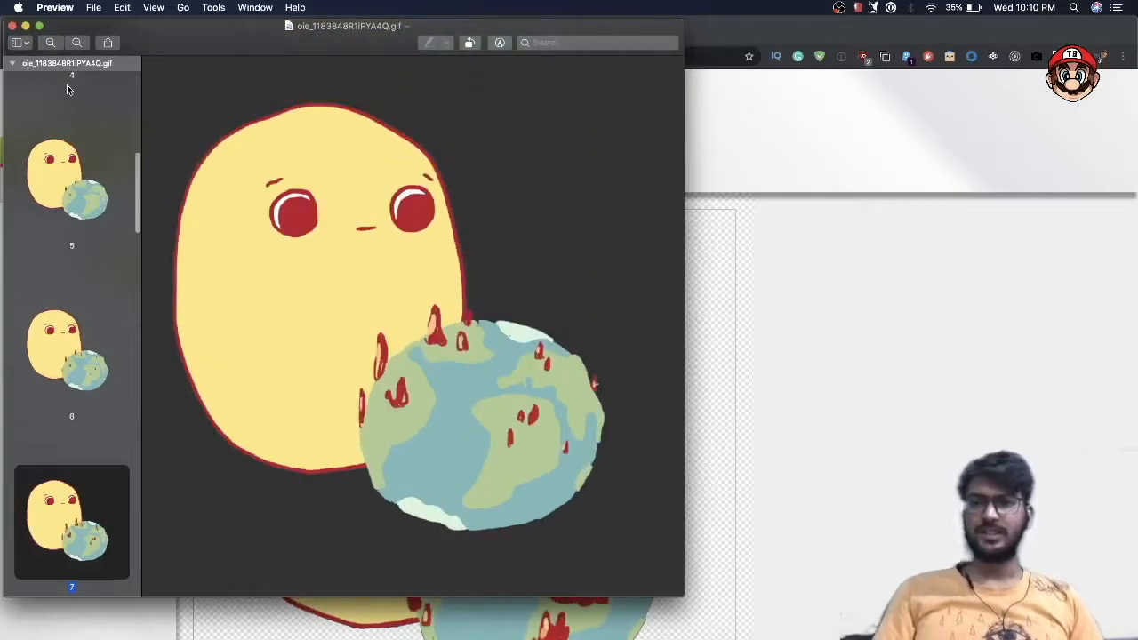
left_click(13, 26)
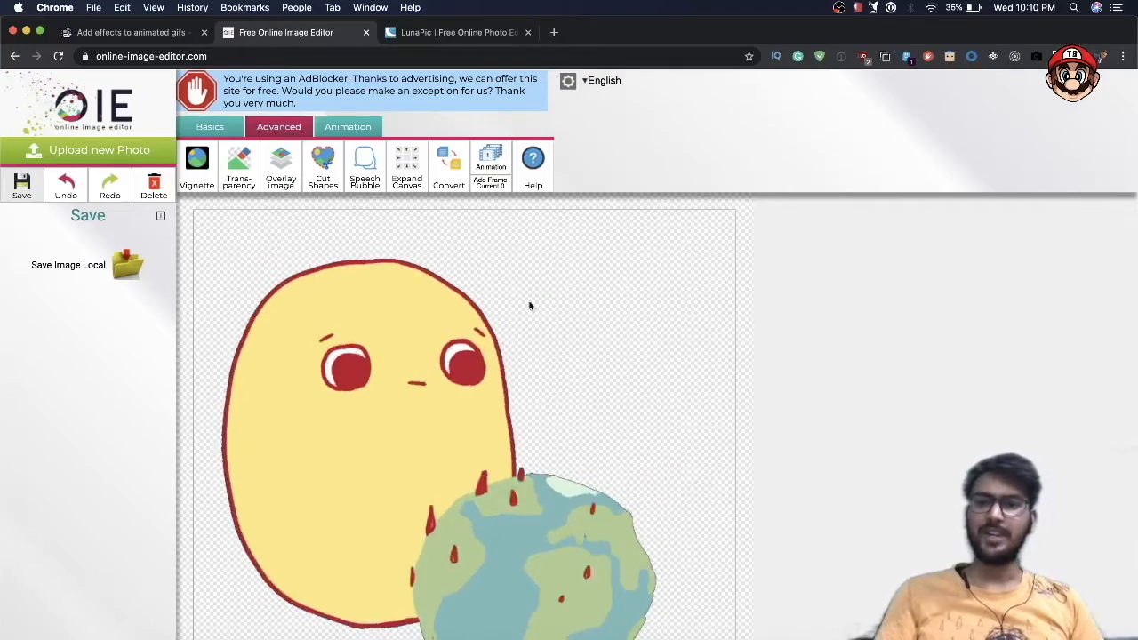
Switch to LunaPic and upload source.gif from the Downloads folder.
left_click(397, 34)
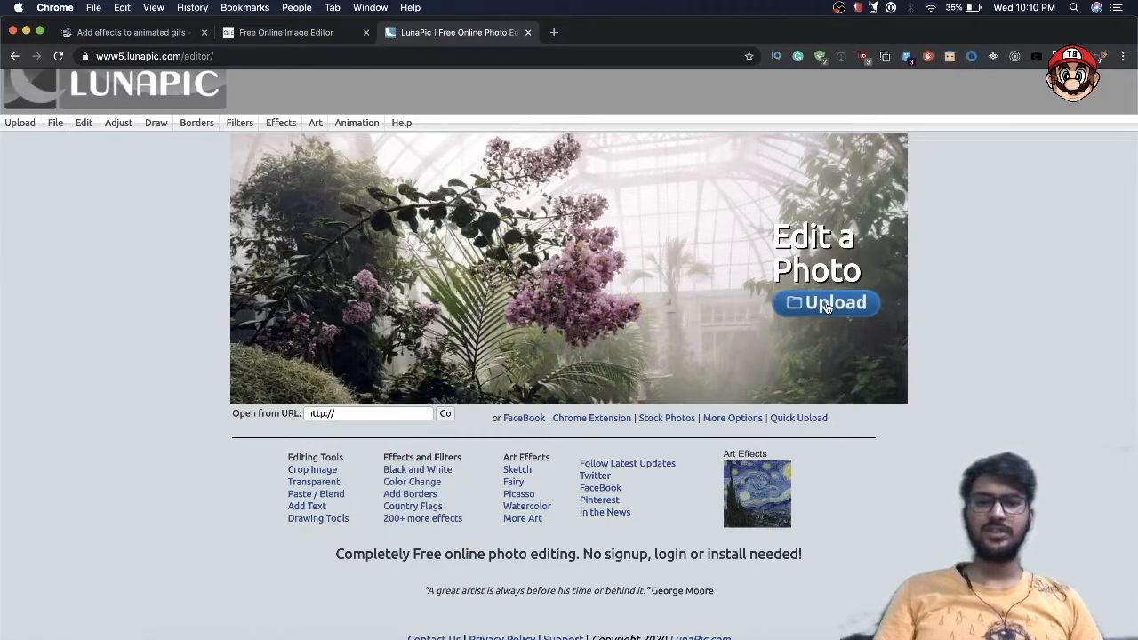
left_click(827, 307)
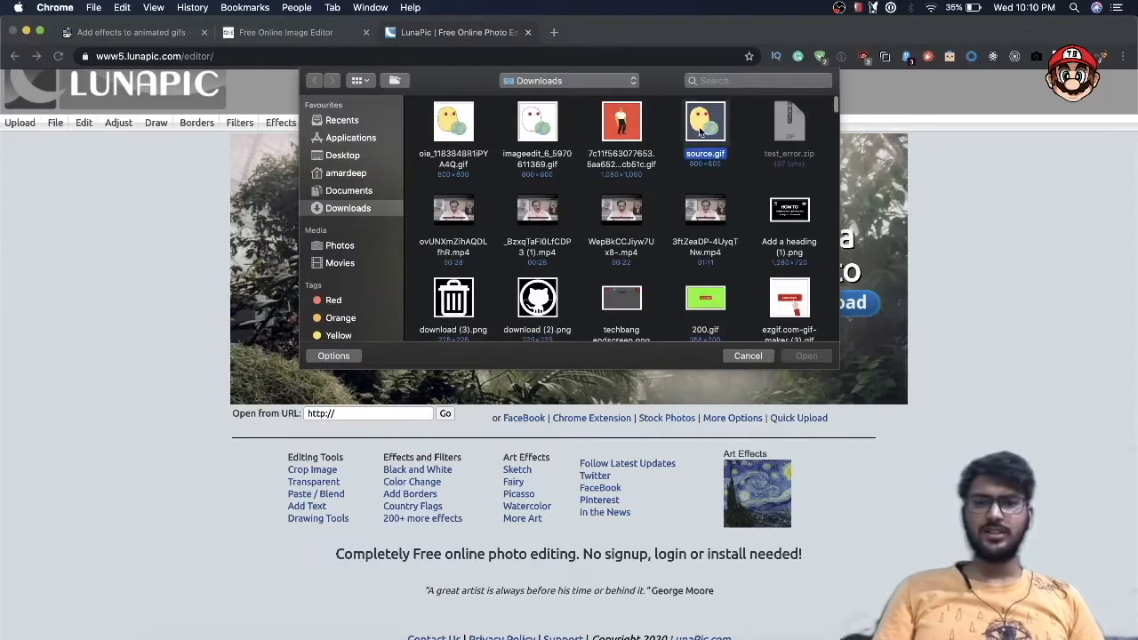
double_click(701, 129)
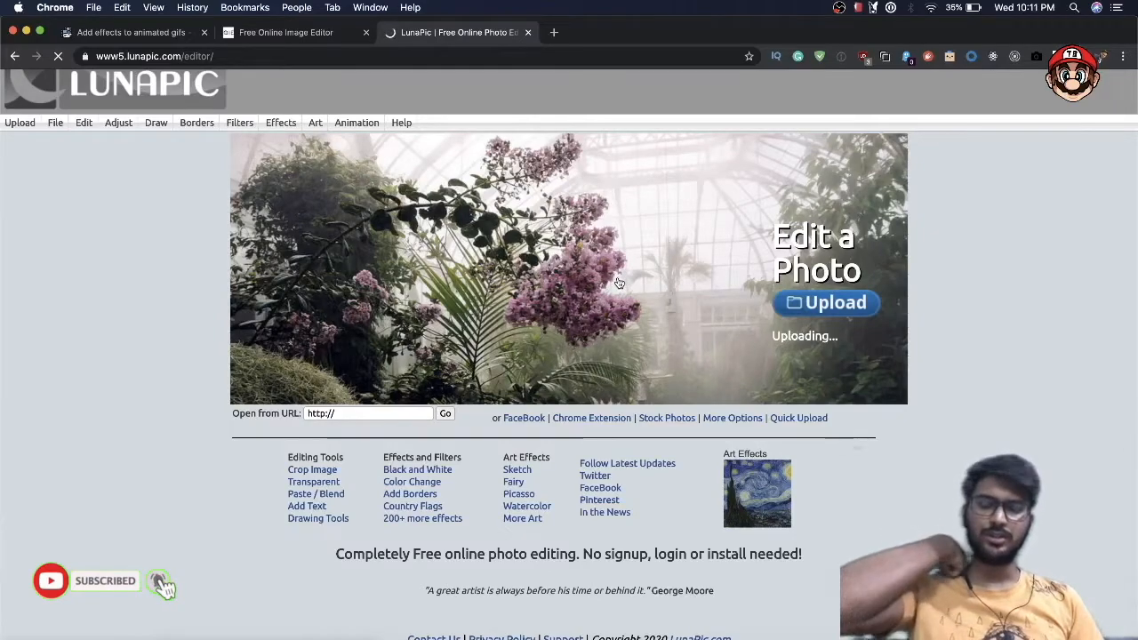
left_click(315, 32)
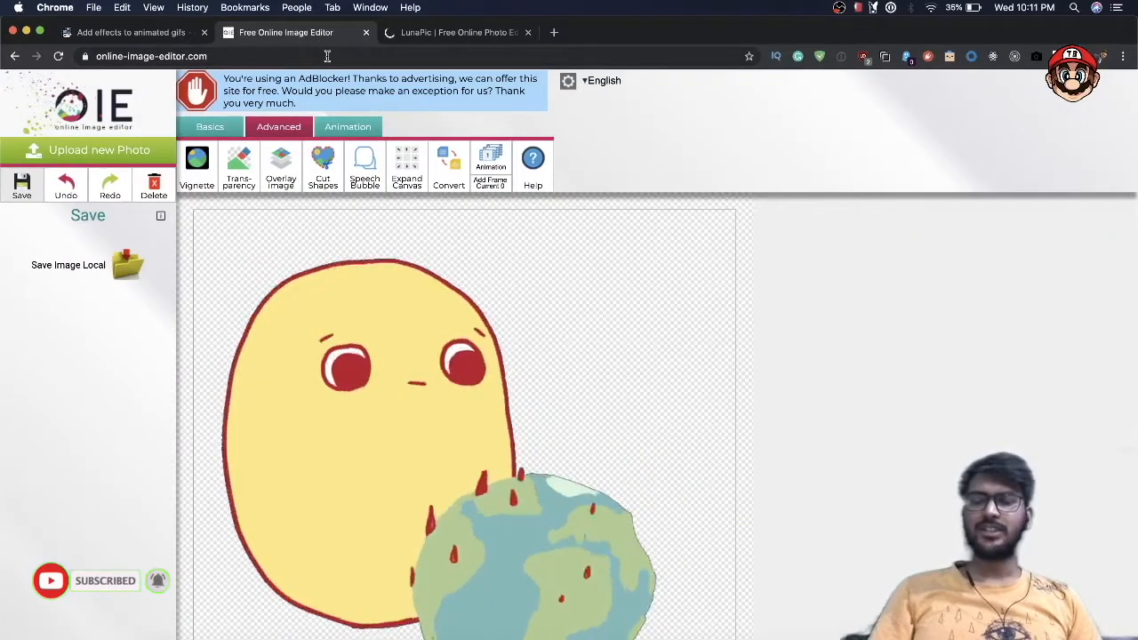
left_click(453, 32)
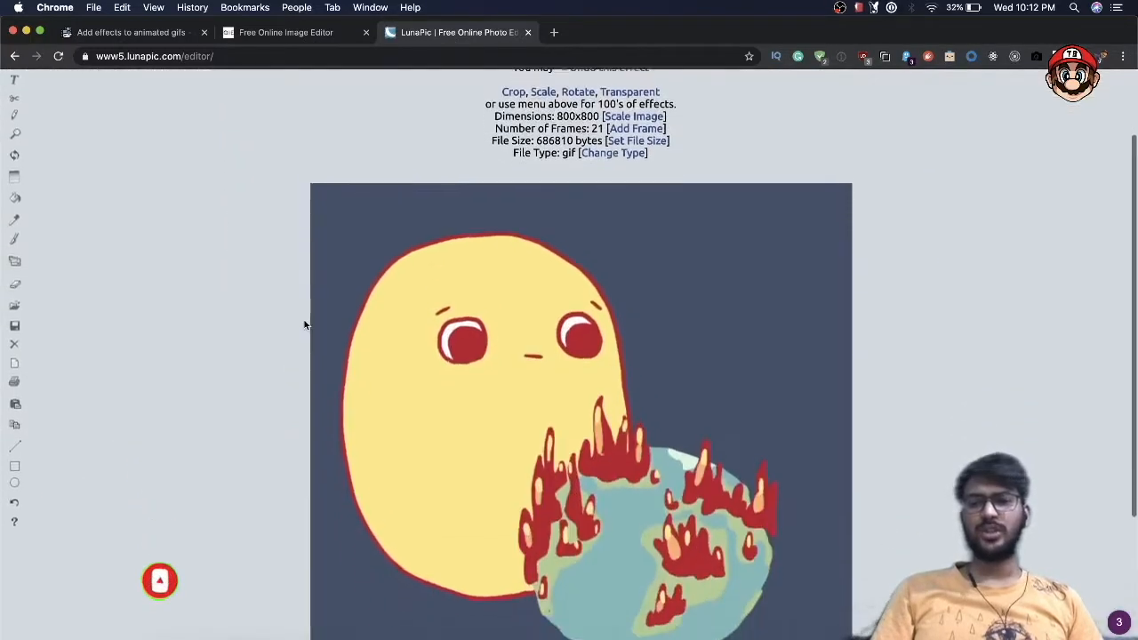
Run LunaPic's Transparent operation on the uploaded GIF to remove its dark blue background and inspect the preview.
scroll(304, 324, "down", 3)
scroll(304, 325, "up", 5)
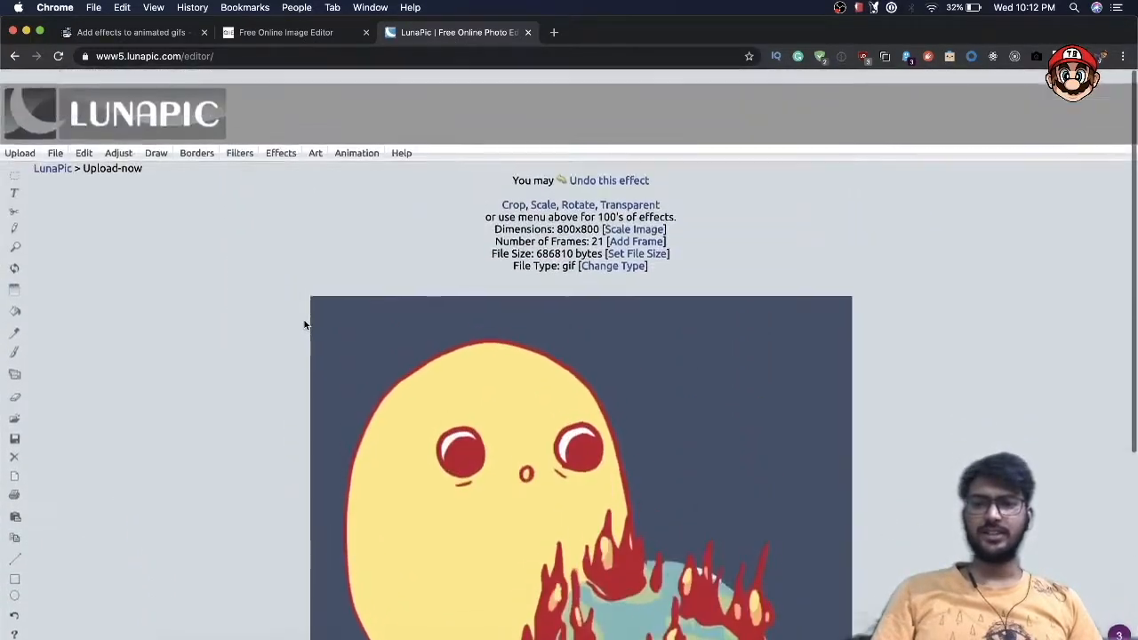
scroll(304, 325, "down", 1)
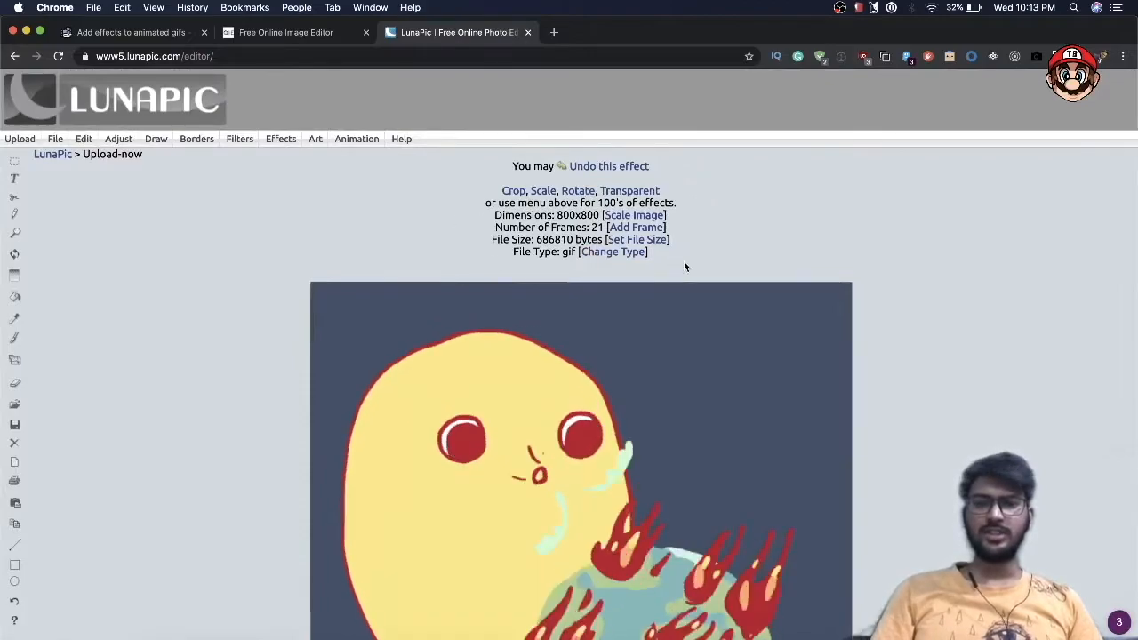
left_click(630, 191)
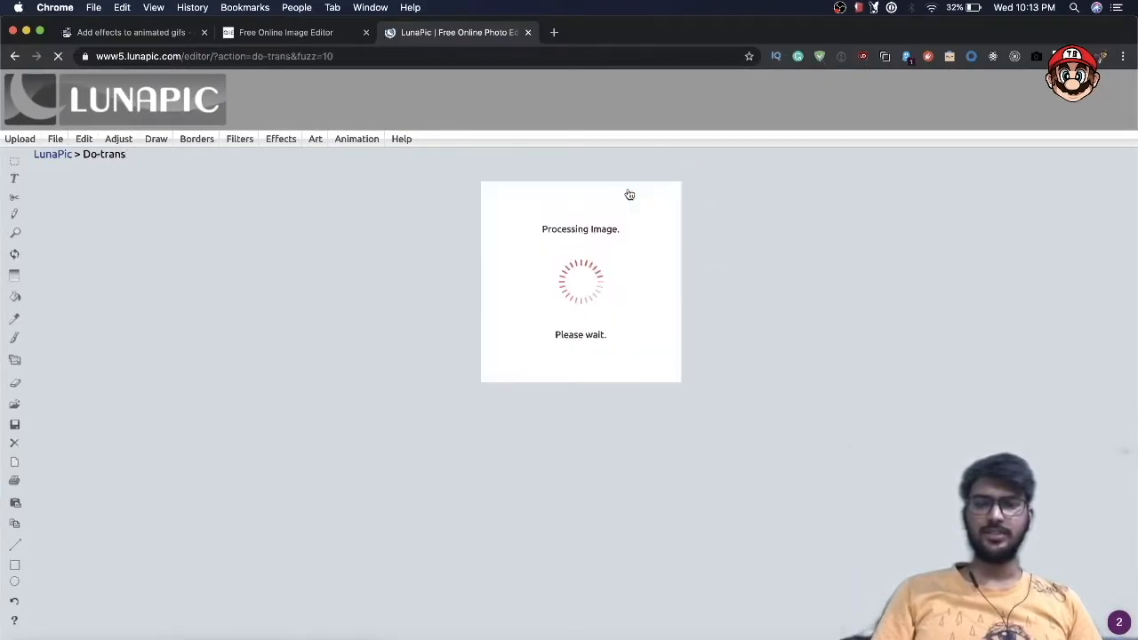
scroll(864, 369, "down", 5)
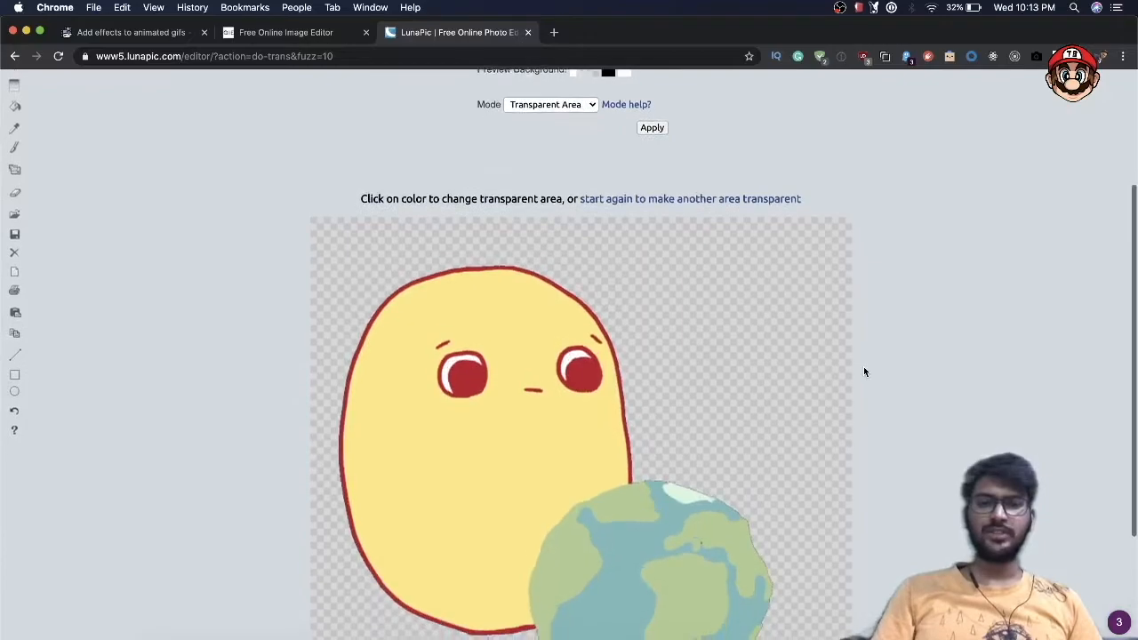
Examine the transparent preview of the GIF together with LunaPic's transparency threshold and mode options.
scroll(805, 290, "up", 3)
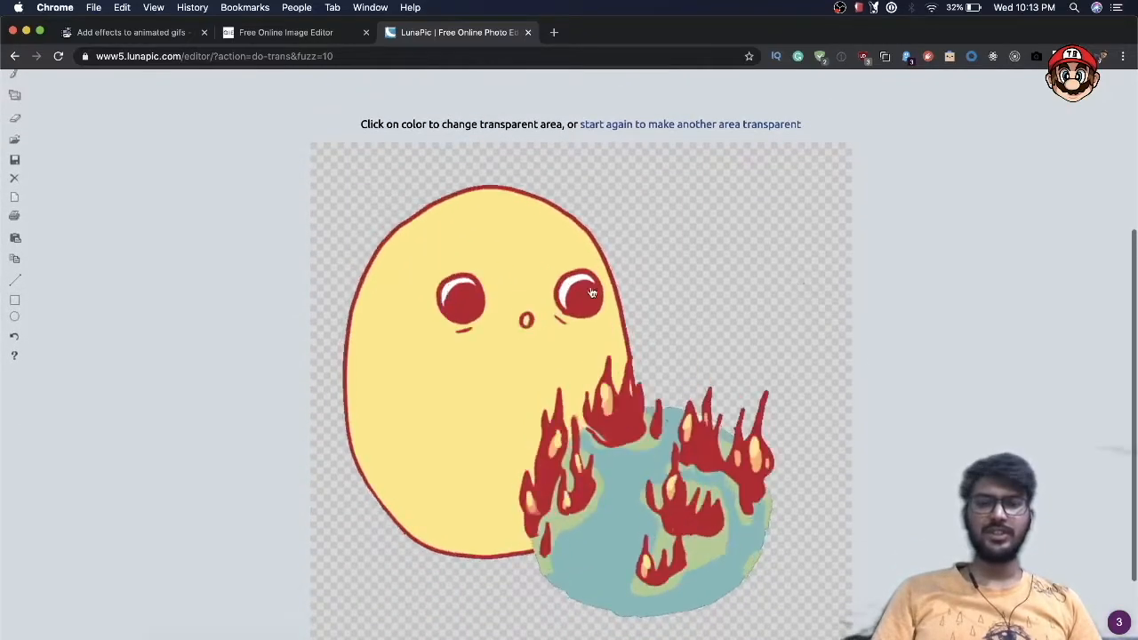
scroll(714, 266, "up", 4)
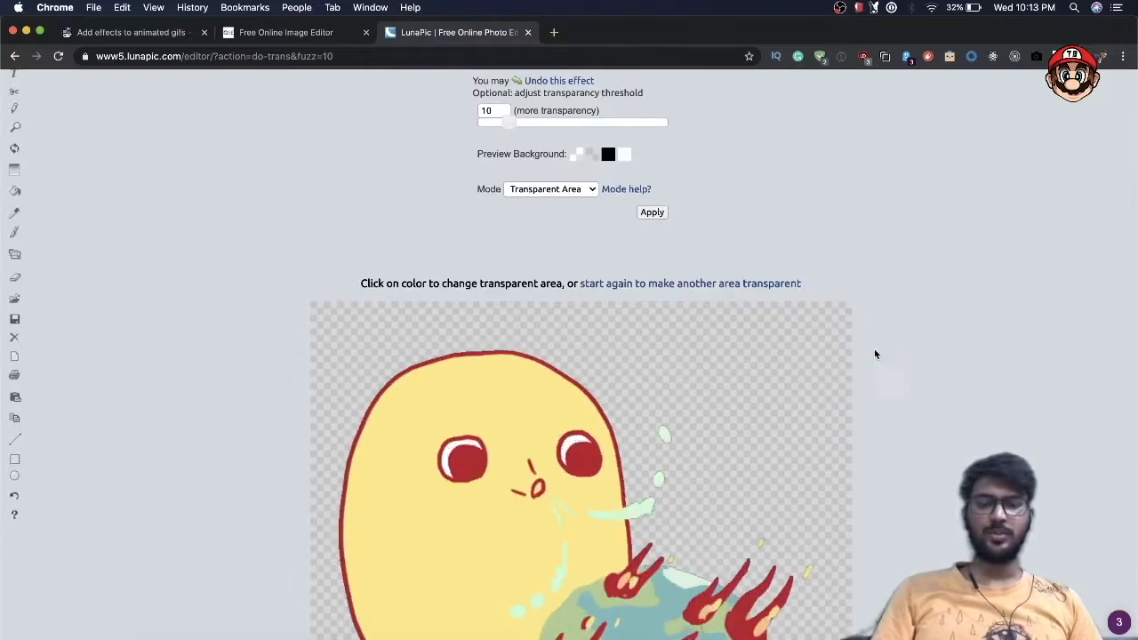
scroll(885, 362, "up", 1)
scroll(885, 363, "up", 3)
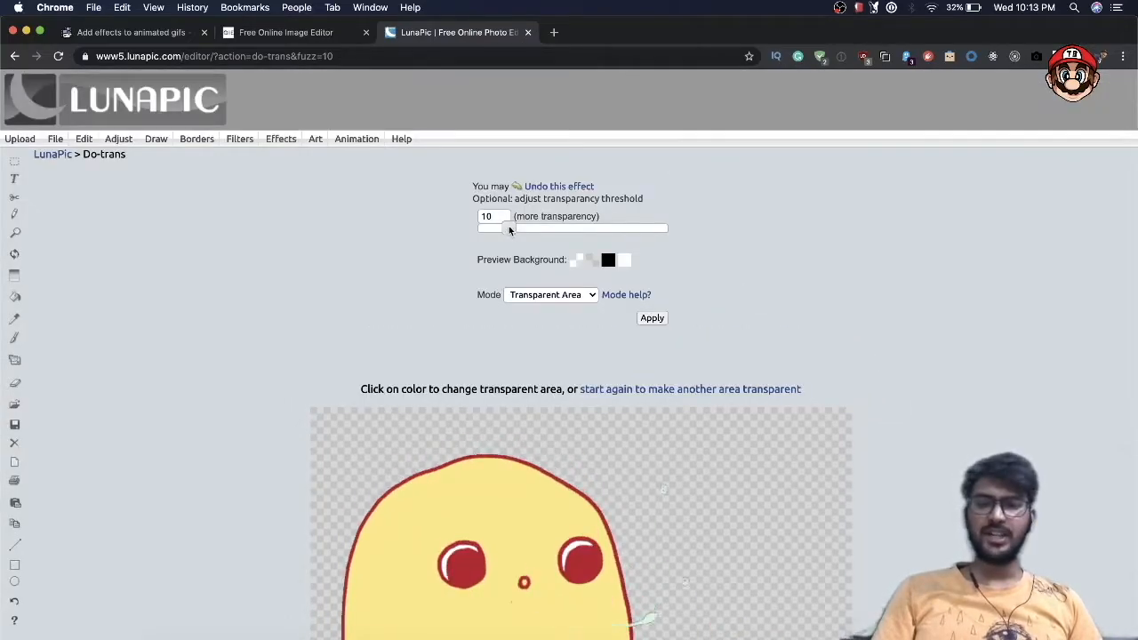
scroll(445, 333, "down", 3)
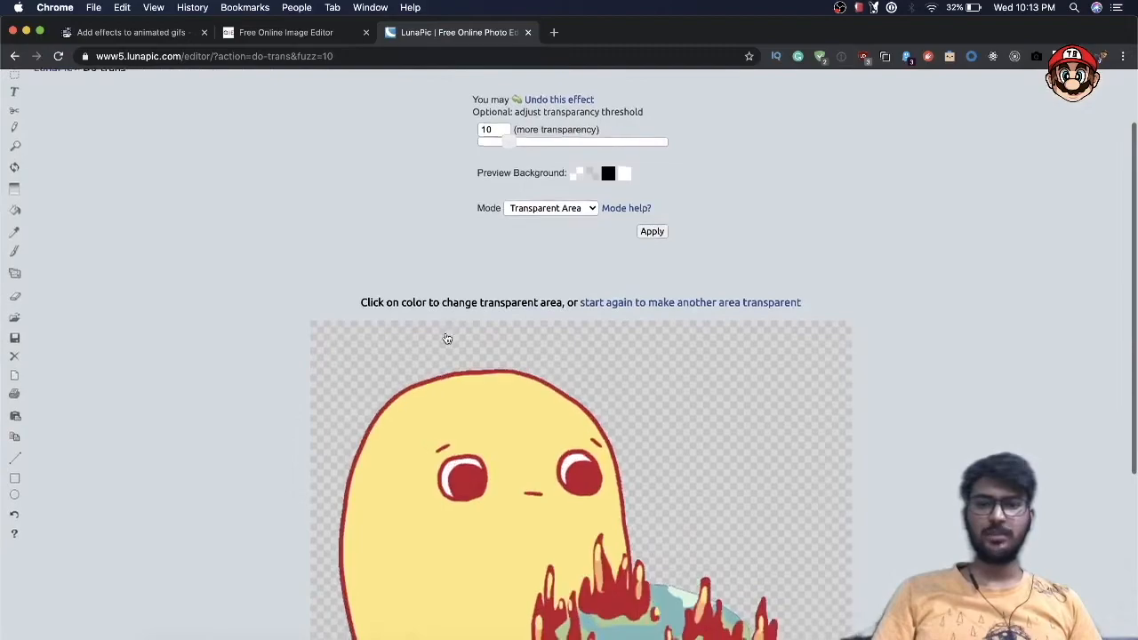
left_click(549, 187)
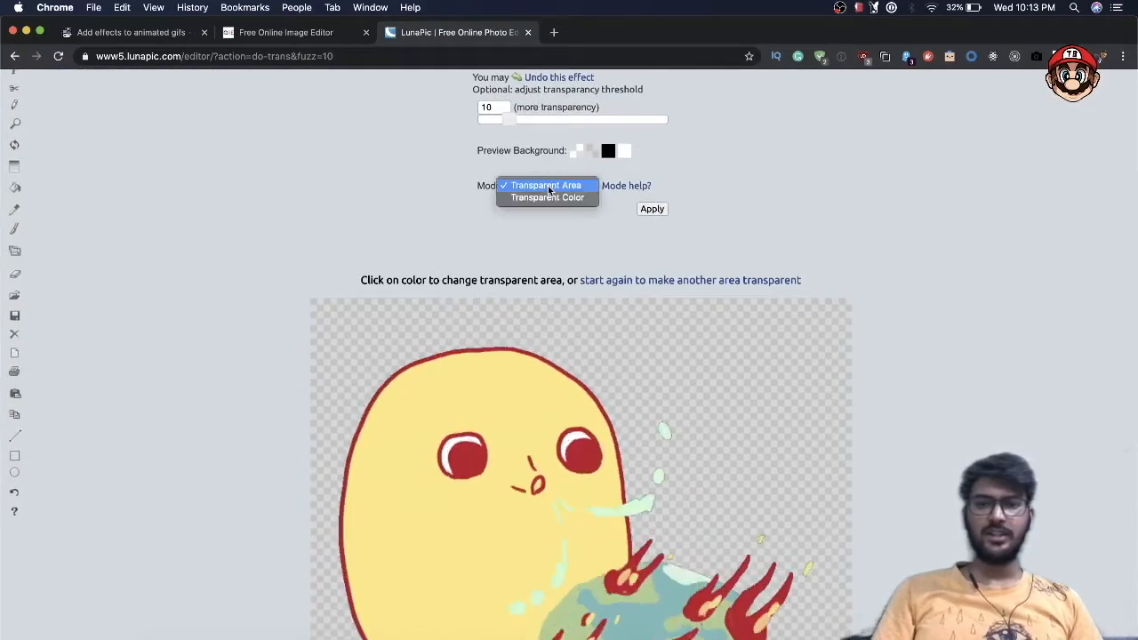
left_click(434, 224)
scroll(628, 245, "up", 2)
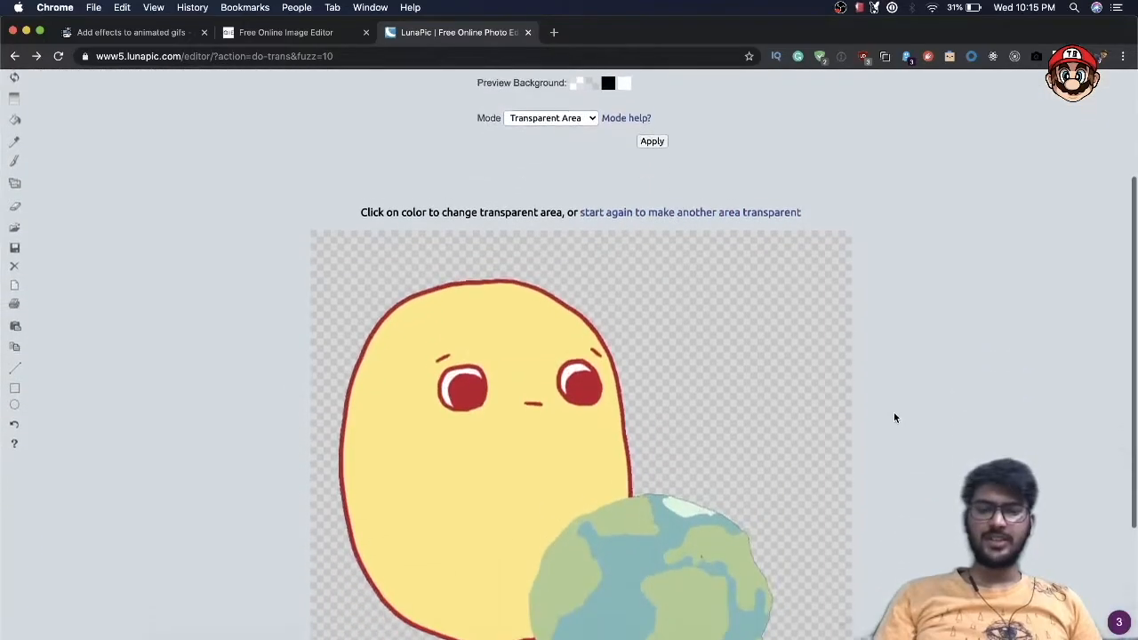
scroll(891, 414, "down", 3)
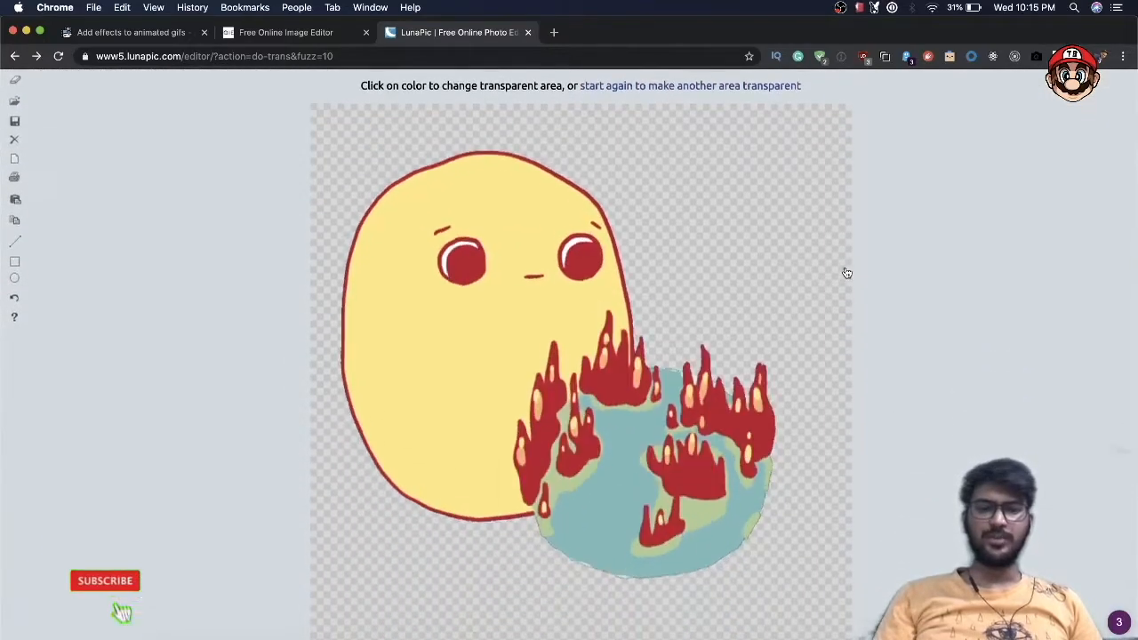
scroll(867, 267, "up", 2)
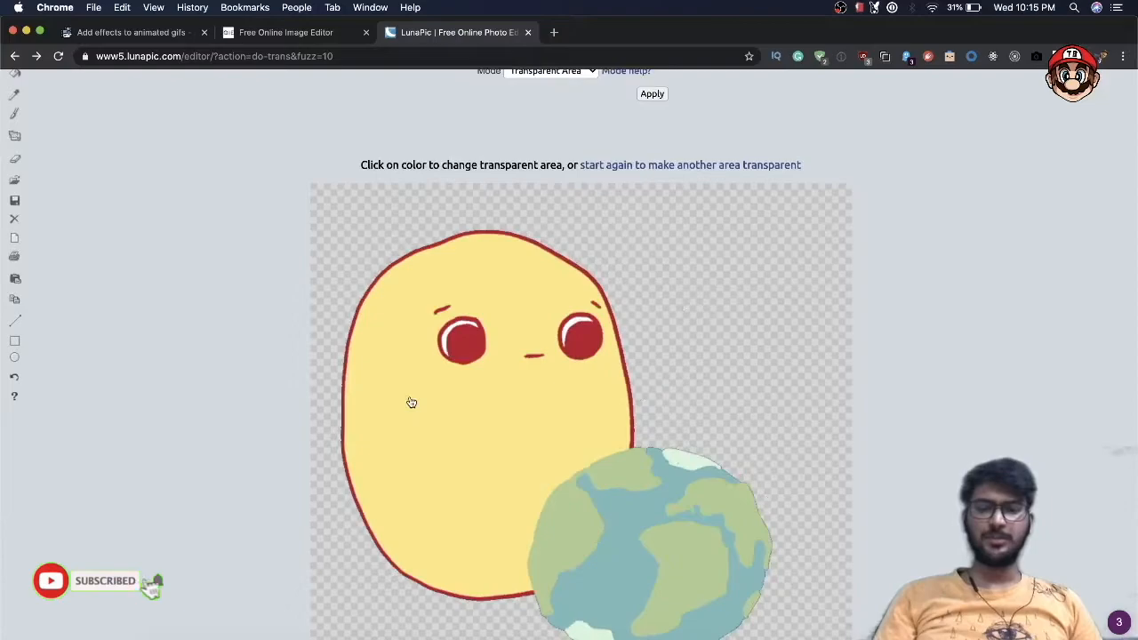
scroll(452, 447, "up", 4)
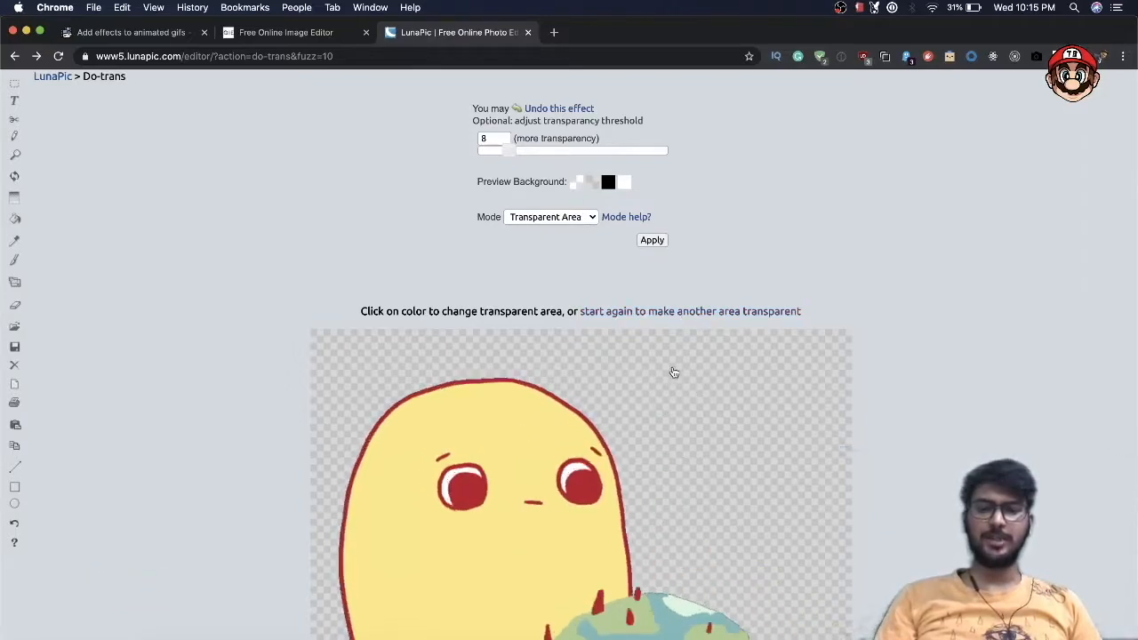
Start again to make another area transparent and remove the dark blue background around the character and globe.
left_click(707, 312)
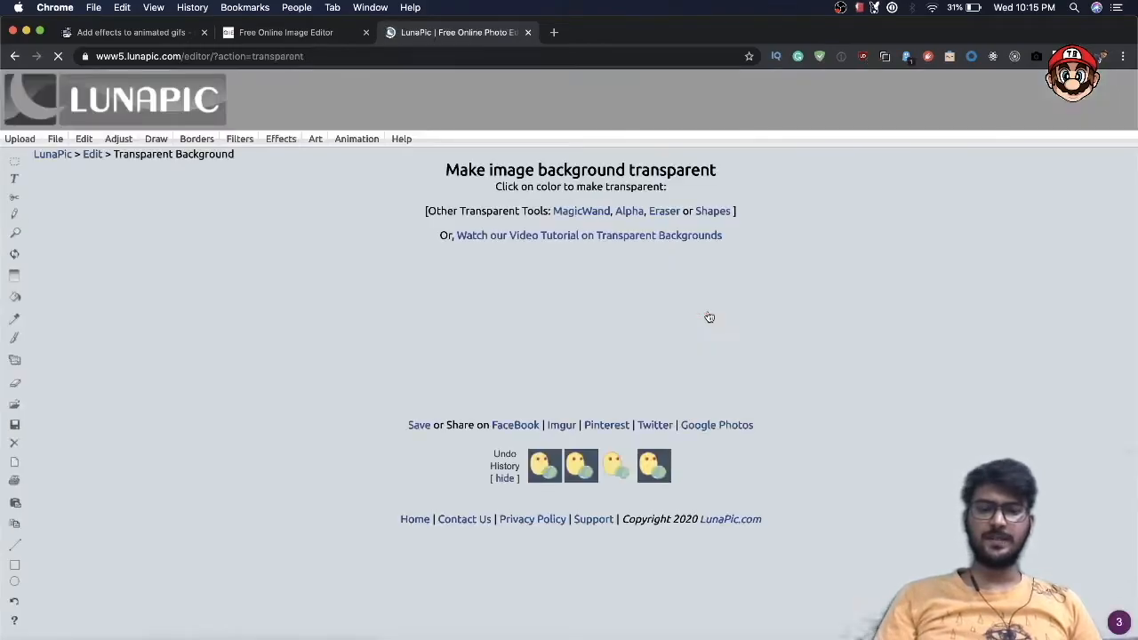
scroll(586, 387, "down", 2)
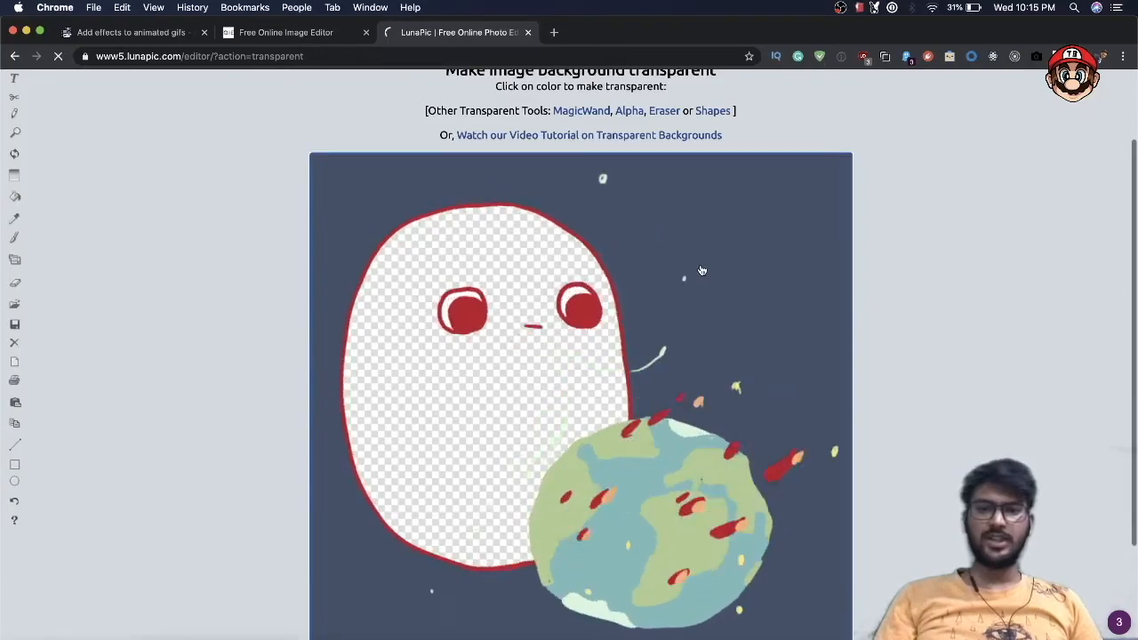
left_click(701, 269)
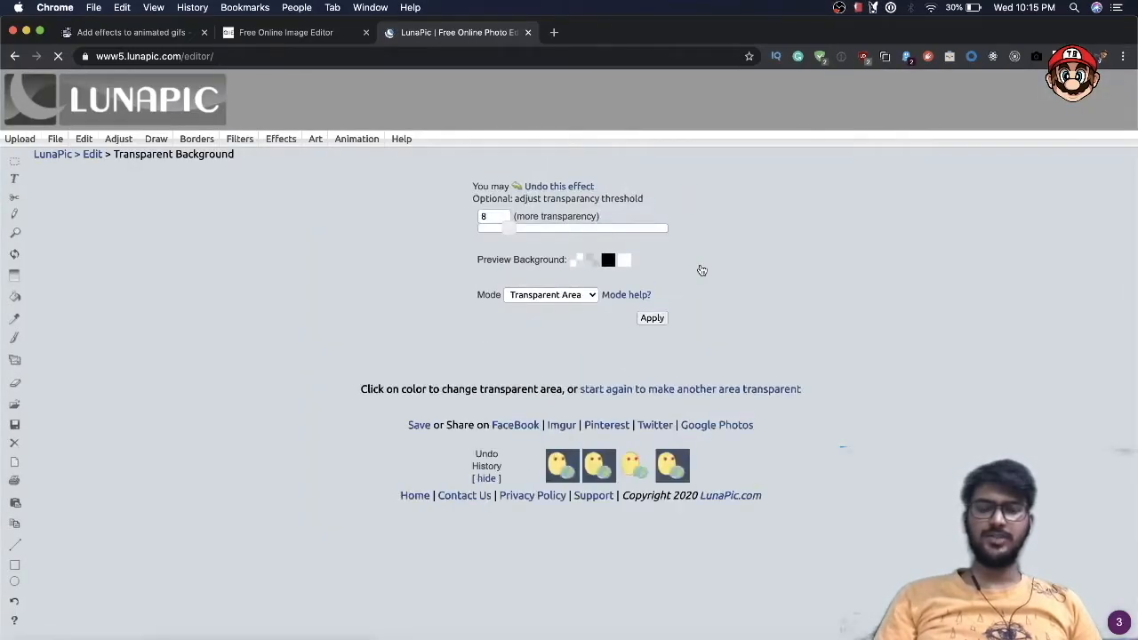
scroll(662, 480, "down", 4)
scroll(661, 480, "down", 3)
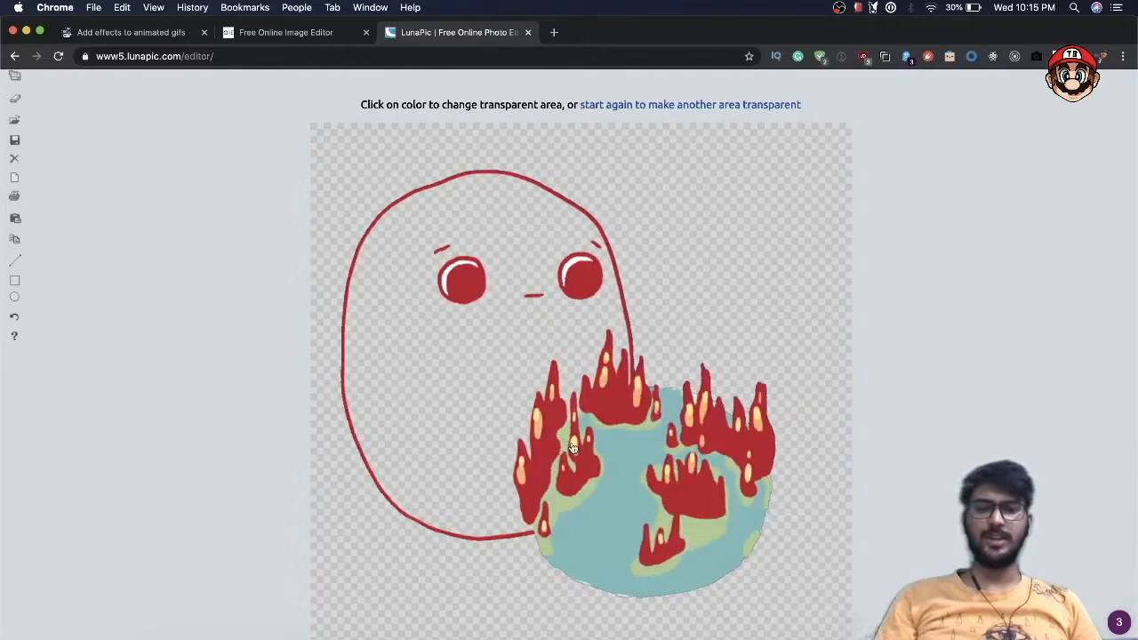
Save the edited transparent animation from LunaPic in its current GIF format.
scroll(498, 384, "up", 6)
mouse_move(56, 140)
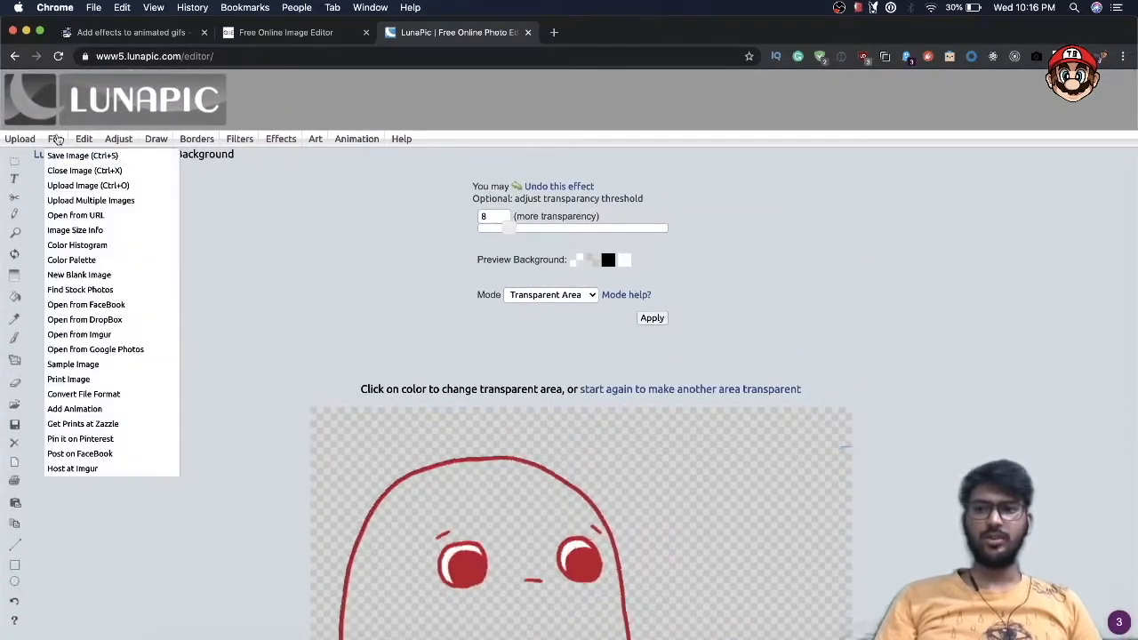
left_click(60, 156)
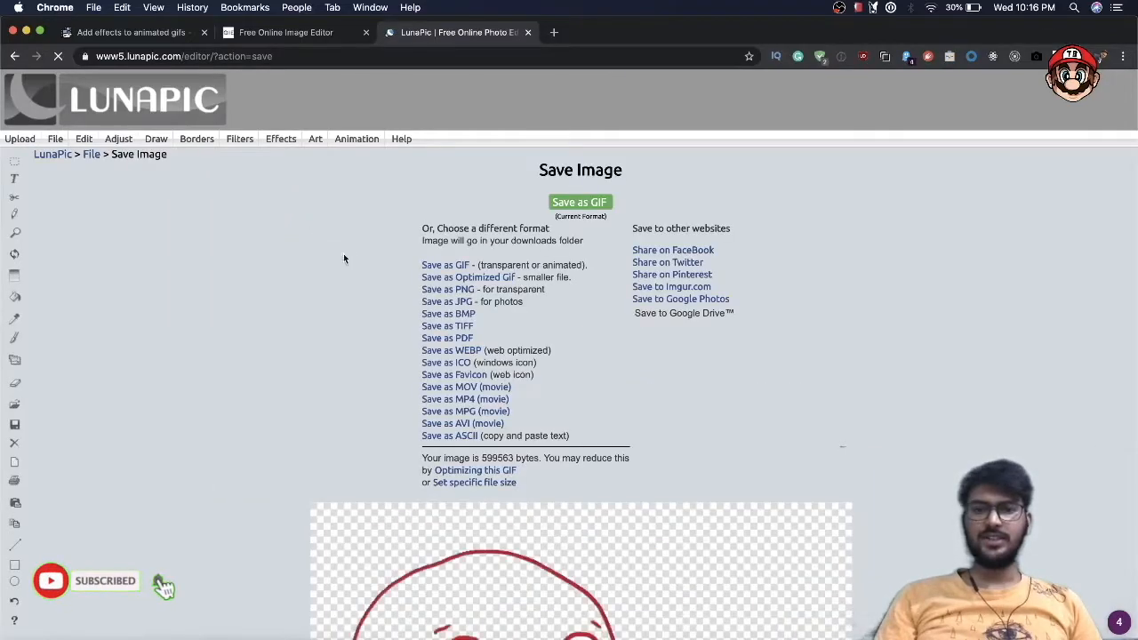
left_click(580, 203)
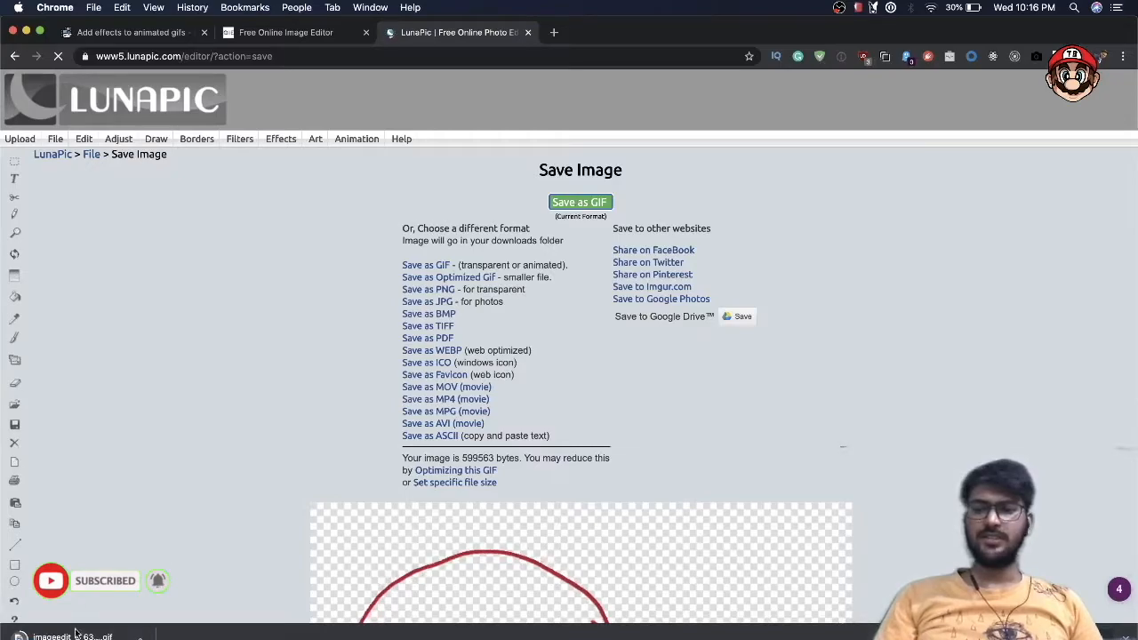
Check the downloaded GIF's frames in Preview, close it and examine the animated result on LunaPic's save page.
scroll(255, 369, "down", 2)
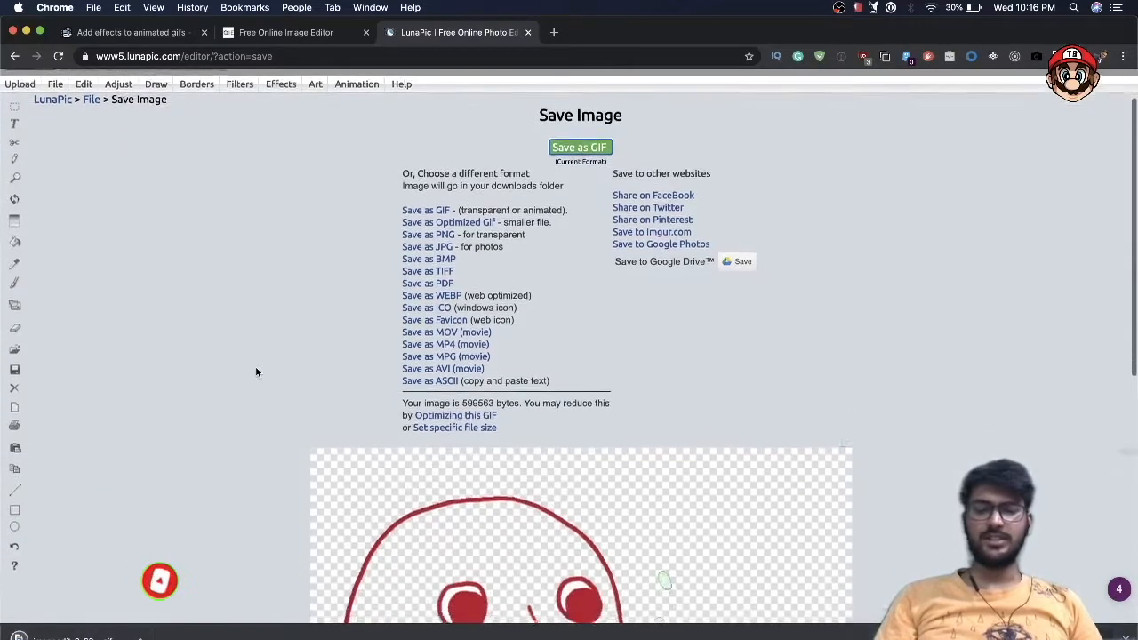
scroll(272, 342, "down", 3)
scroll(271, 342, "down", 3)
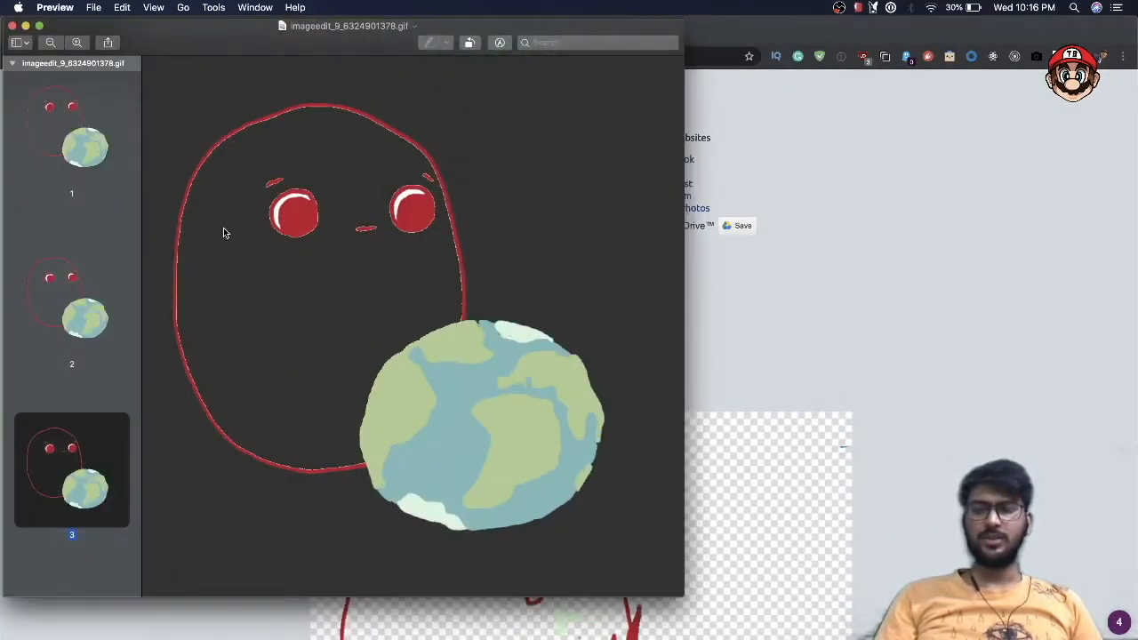
left_click(12, 27)
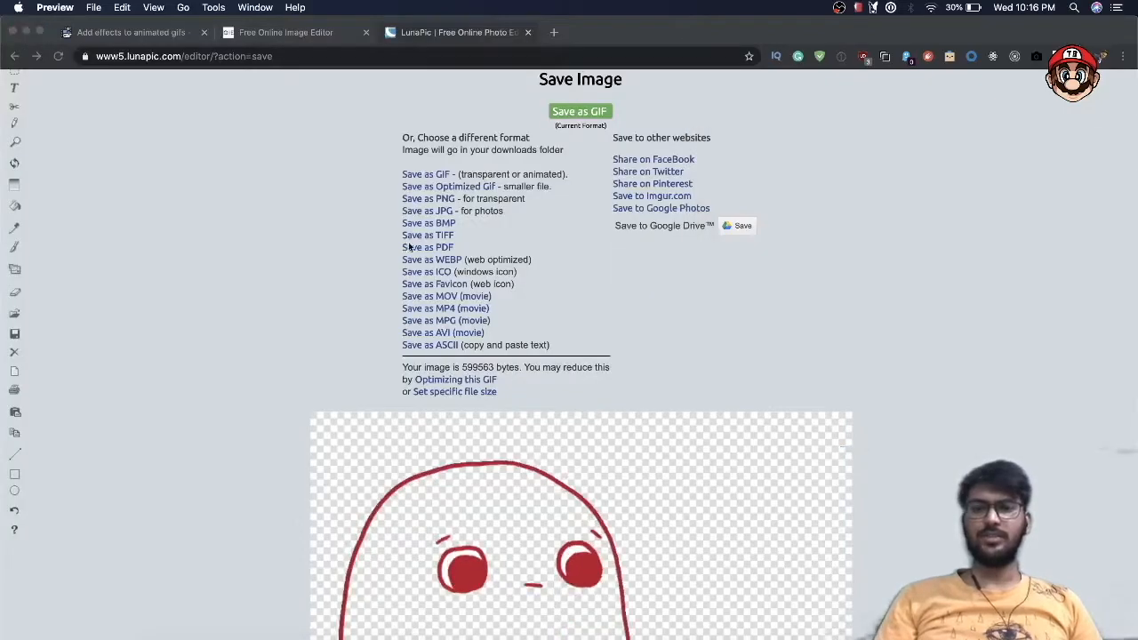
scroll(241, 471, "down", 5)
scroll(242, 476, "down", 3)
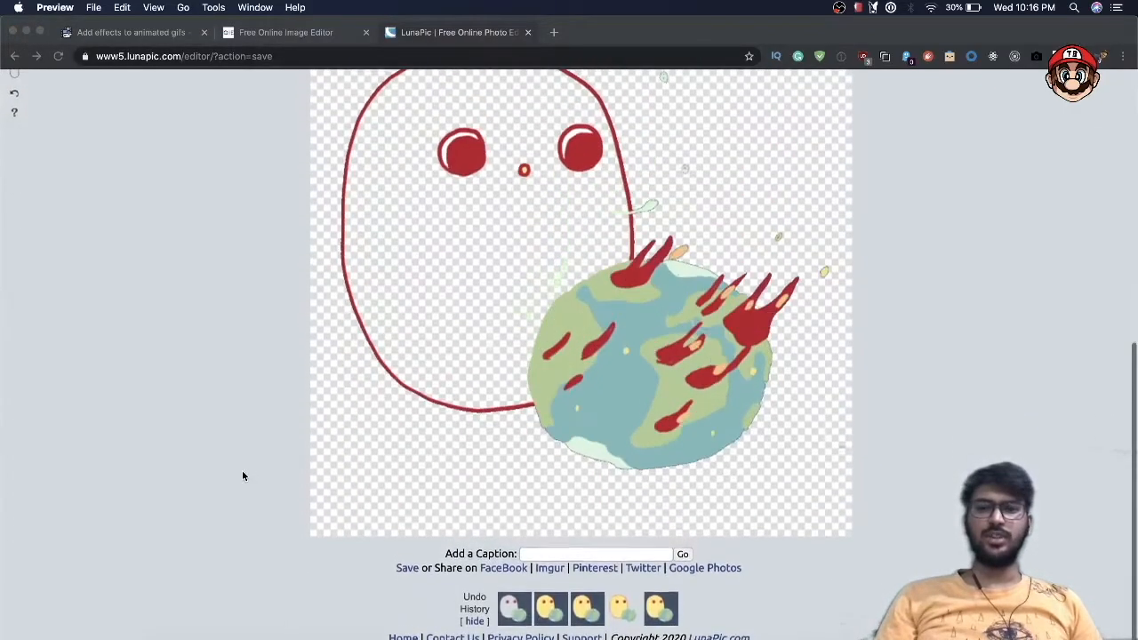
scroll(242, 475, "up", 10)
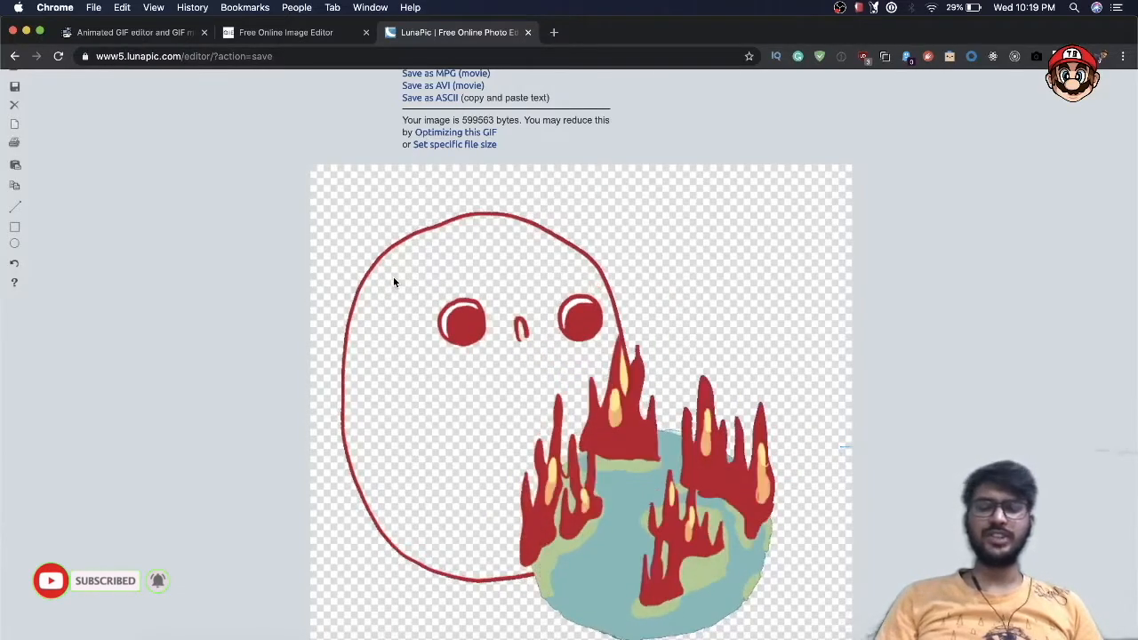
scroll(410, 338, "up", 3)
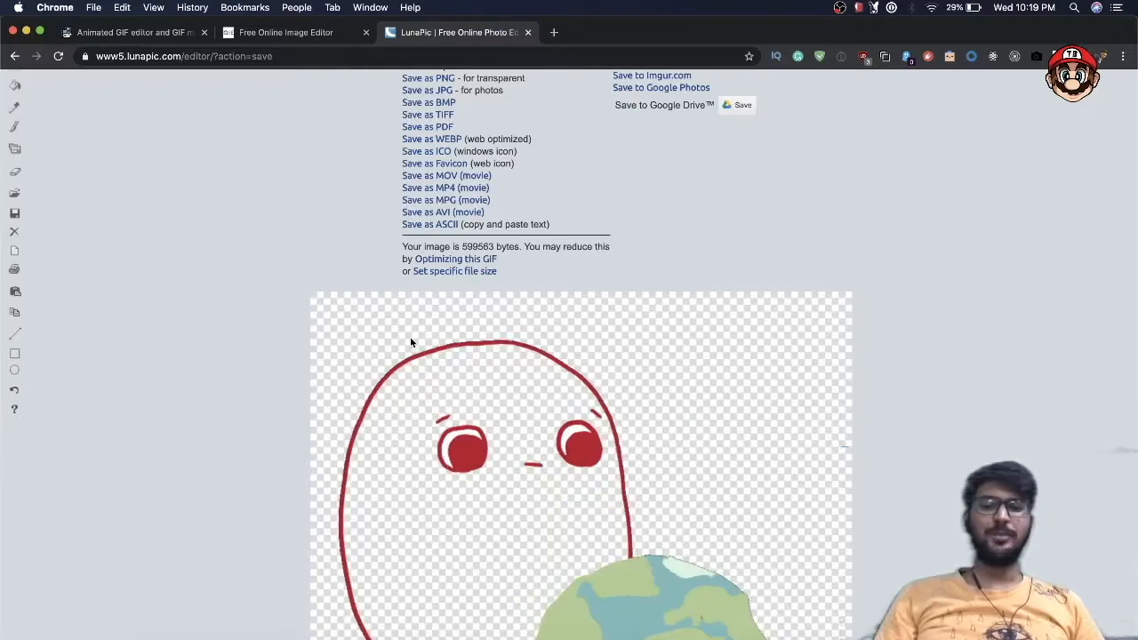